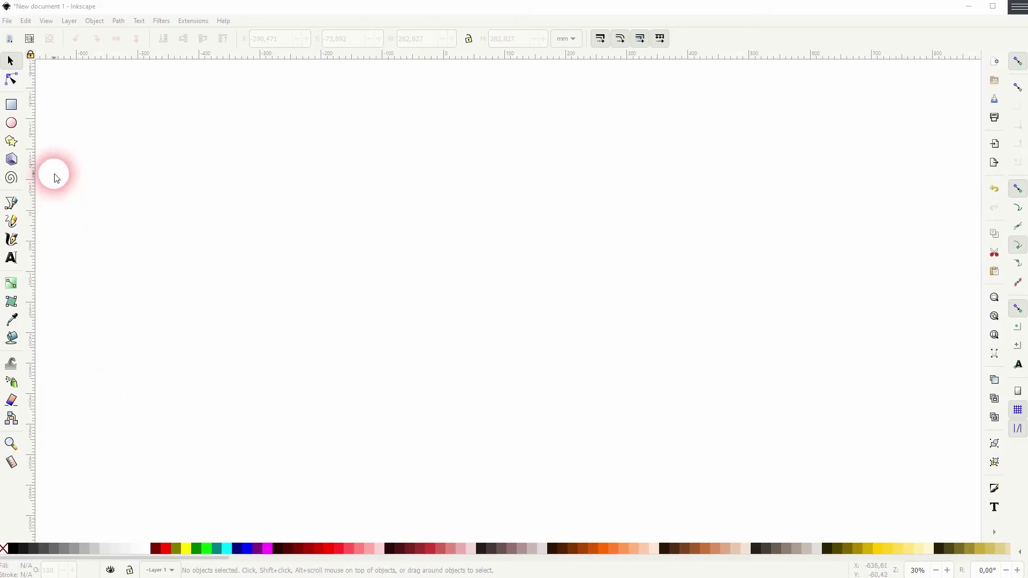
Draw a dark red circle on the left and a square to its right.
{"action": "left_click", "coordinate": [13, 125]}
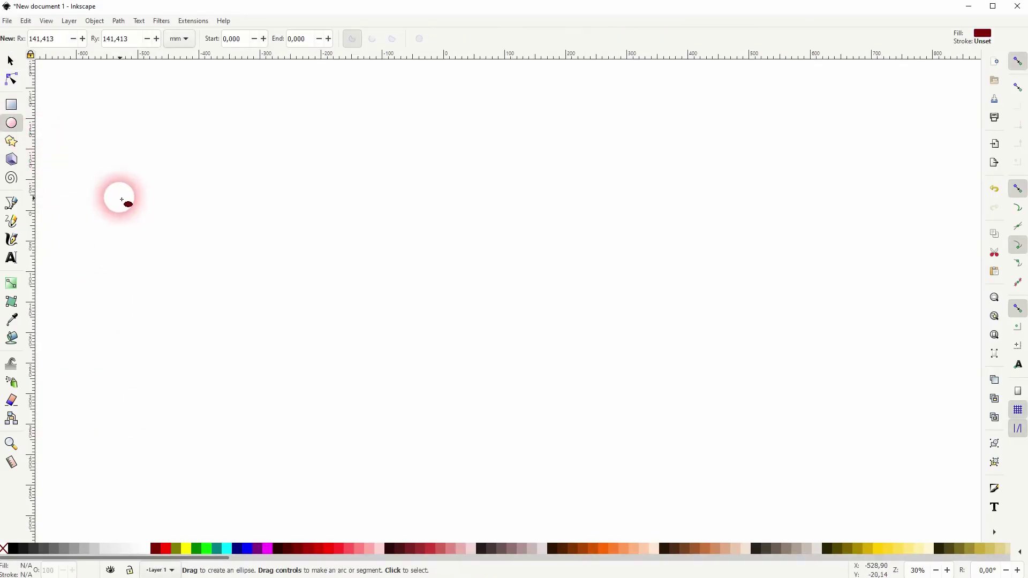
{"action": "left_click_drag", "start_coordinate": [118, 170], "coordinate": [293, 371]}
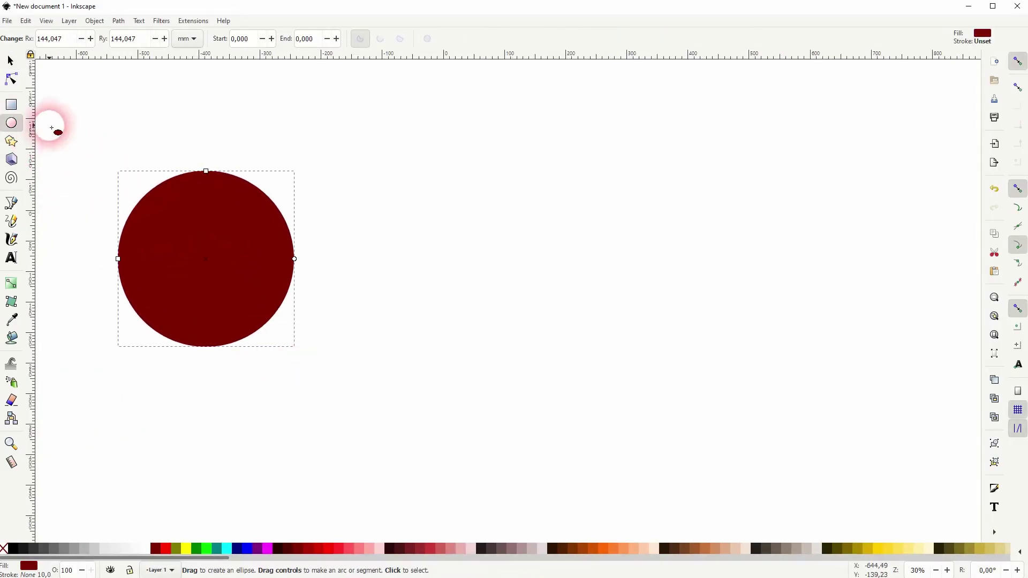
{"action": "left_click", "coordinate": [11, 104]}
{"action": "left_click_drag", "start_coordinate": [608, 182], "coordinate": [827, 369]}
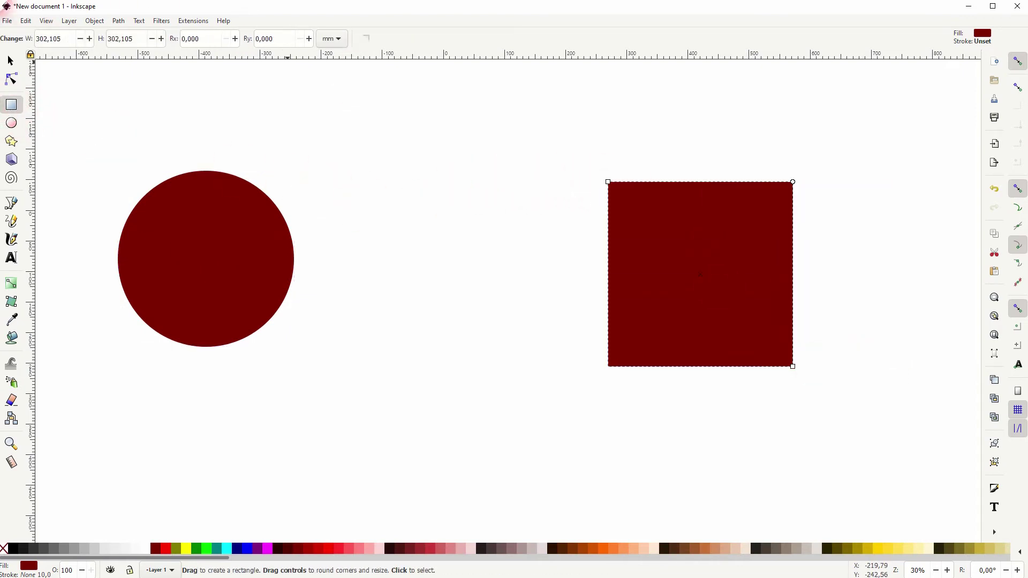
Move the square closer to the circle, fill it olive (#808000), and select the circle.
{"action": "left_click", "coordinate": [11, 58]}
{"action": "left_click_drag", "start_coordinate": [703, 247], "coordinate": [516, 232]}
{"action": "left_click", "coordinate": [175, 549]}
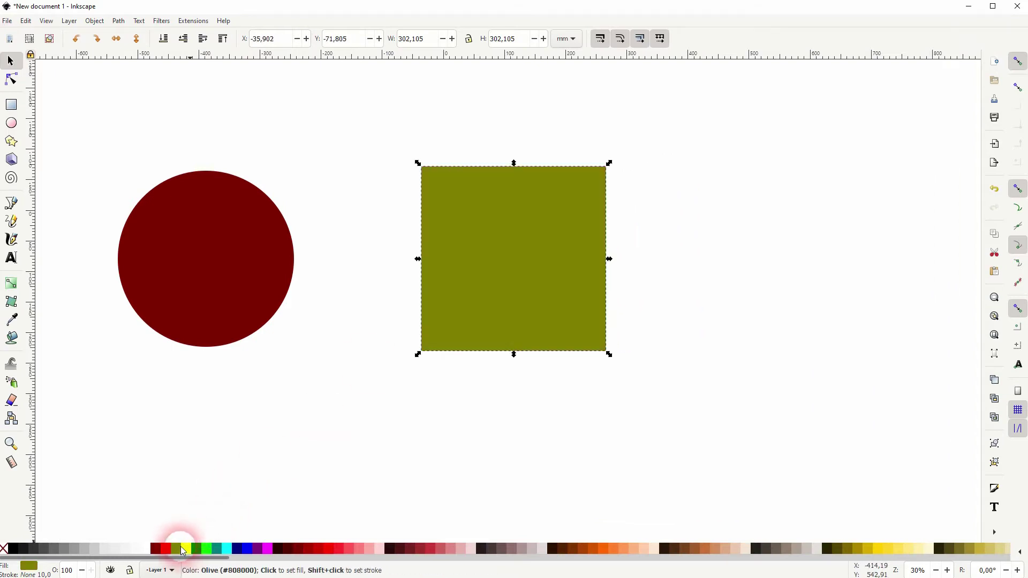
{"action": "left_click", "coordinate": [291, 444]}
{"action": "left_click", "coordinate": [210, 216]}
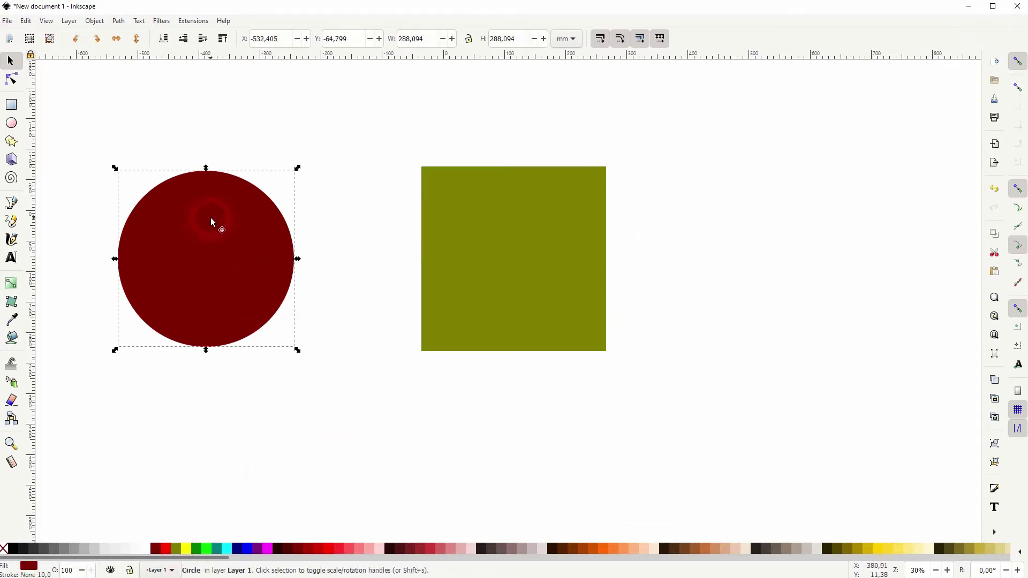
Give the selected circle a flat black (000000ff) stroke in Fill and Stroke.
{"action": "left_click", "coordinate": [95, 21]}
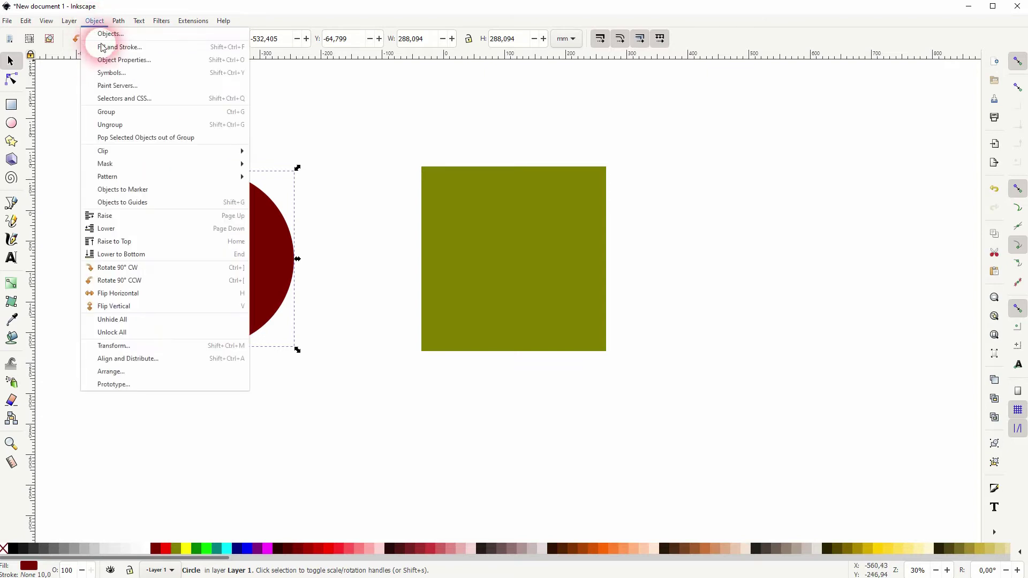
{"action": "left_click", "coordinate": [107, 44]}
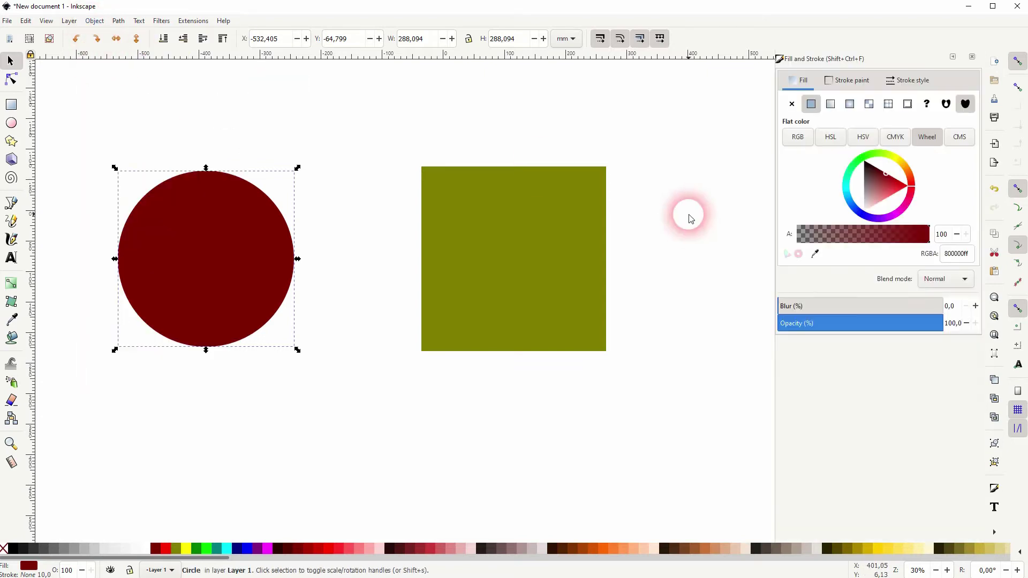
{"action": "left_click", "coordinate": [848, 80]}
{"action": "left_click", "coordinate": [903, 89]}
{"action": "left_click", "coordinate": [848, 80]}
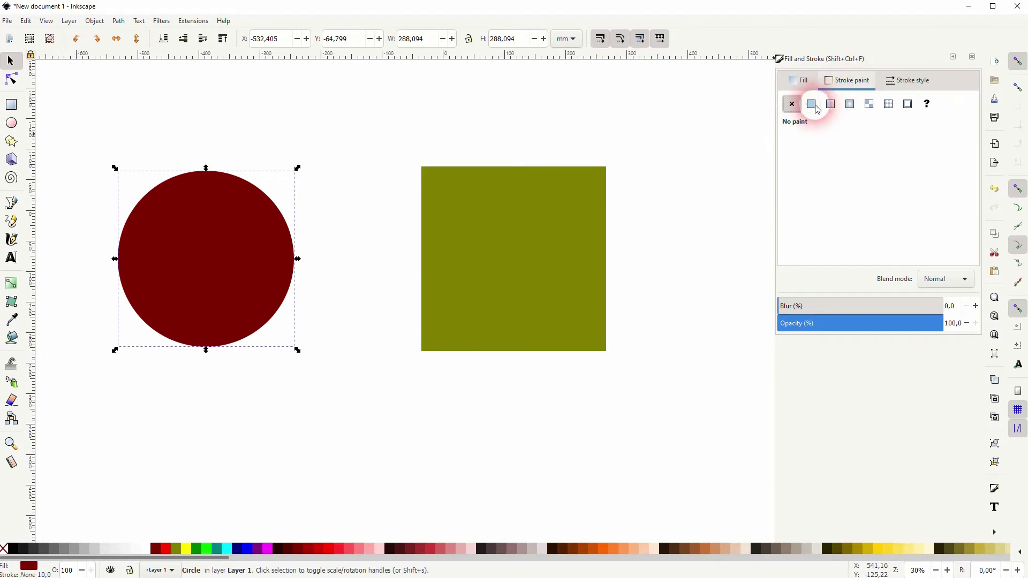
{"action": "left_click", "coordinate": [811, 103]}
{"action": "left_click", "coordinate": [248, 242]}
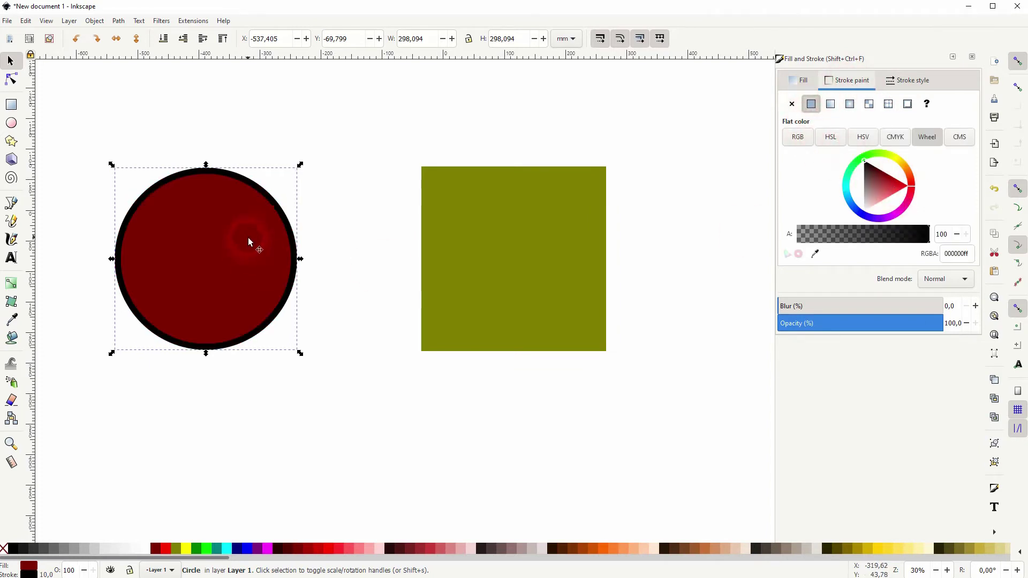
Change the circle's fill to a radial gradient, dark red at the centre fading to white.
{"action": "left_click", "coordinate": [803, 80]}
{"action": "left_click", "coordinate": [838, 110]}
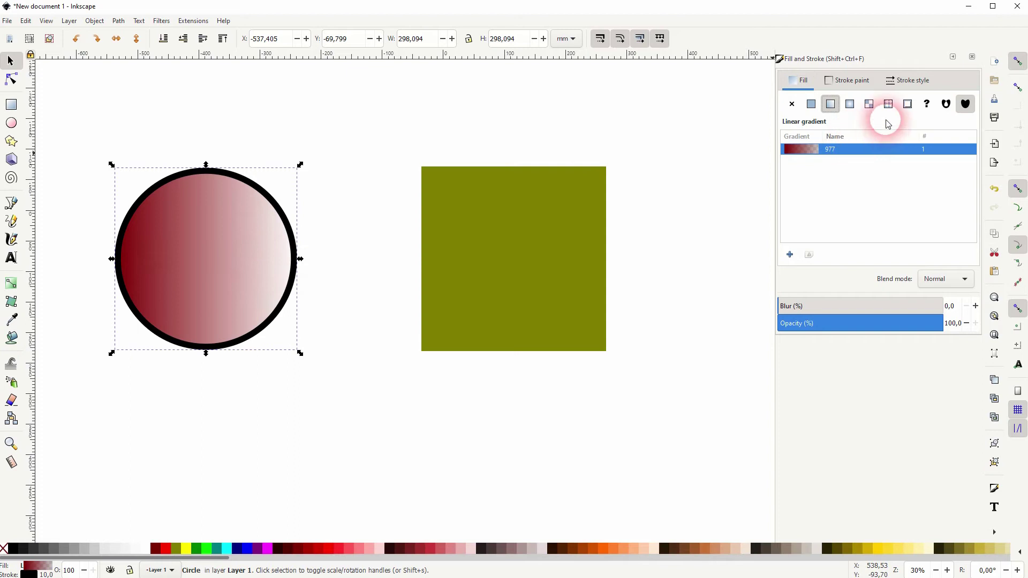
{"action": "left_click", "coordinate": [850, 103]}
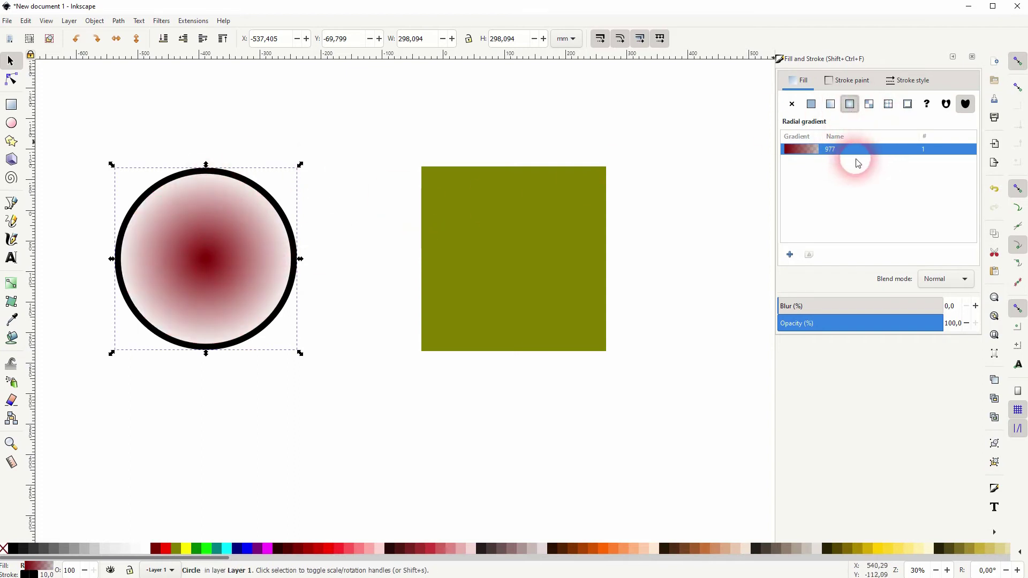
{"action": "left_click", "coordinate": [830, 104]}
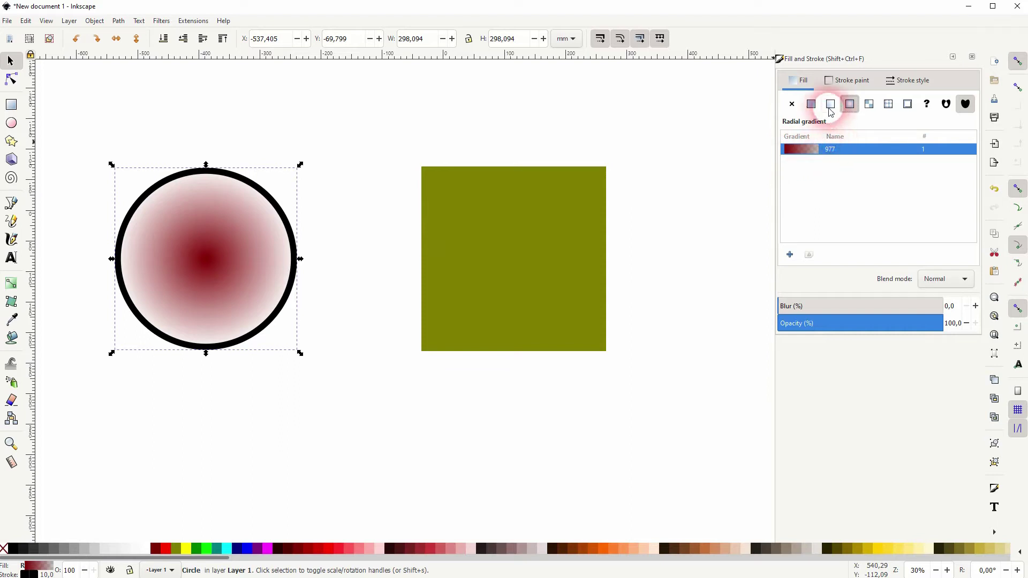
{"action": "left_click", "coordinate": [849, 104]}
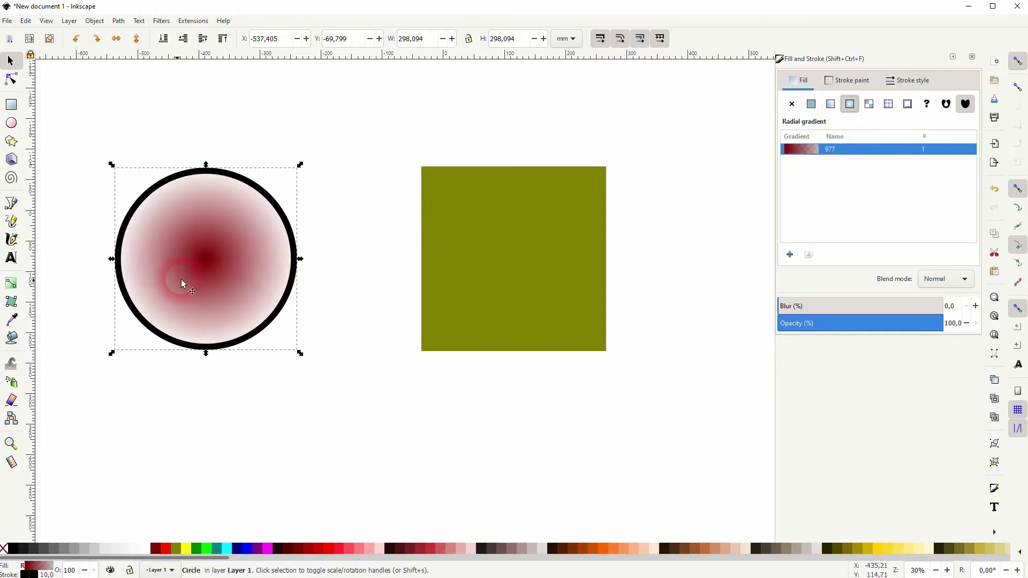
Draw a vertical linear gradient on the circle, white at top to dark red at bottom.
{"action": "left_click", "coordinate": [10, 289]}
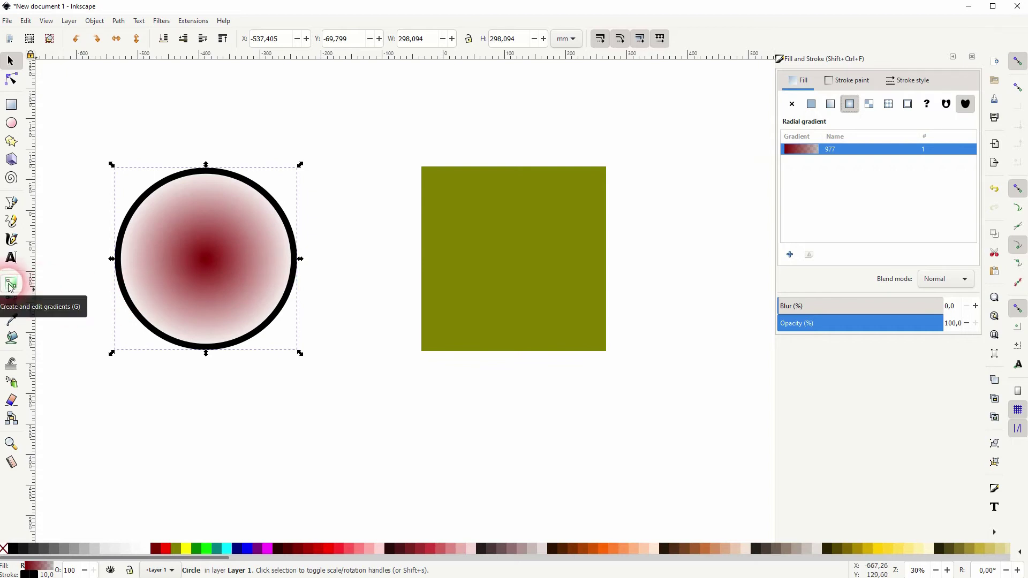
{"action": "left_click", "coordinate": [10, 288]}
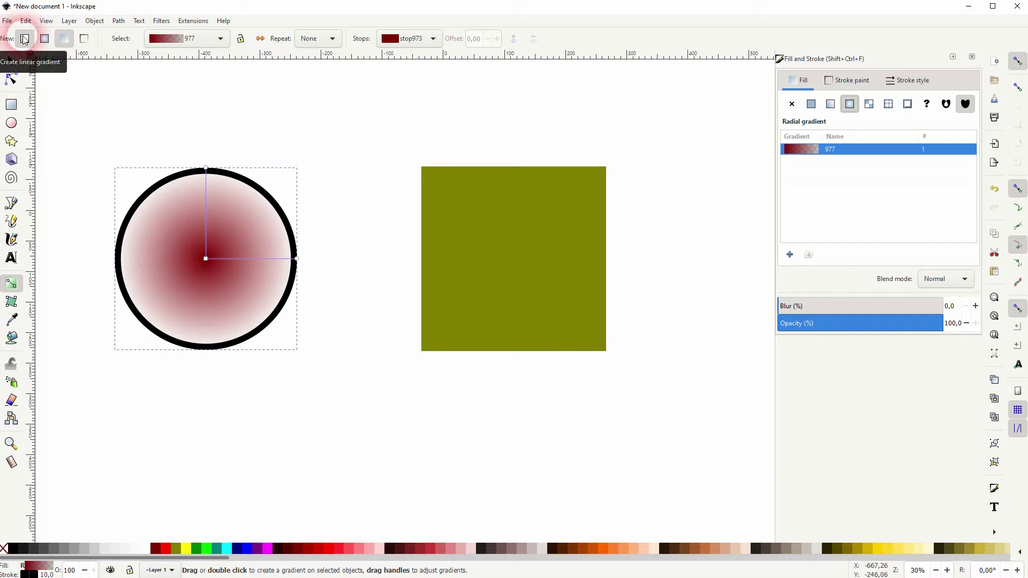
{"action": "left_click", "coordinate": [25, 38]}
{"action": "left_click_drag", "start_coordinate": [183, 126], "coordinate": [283, 126]}
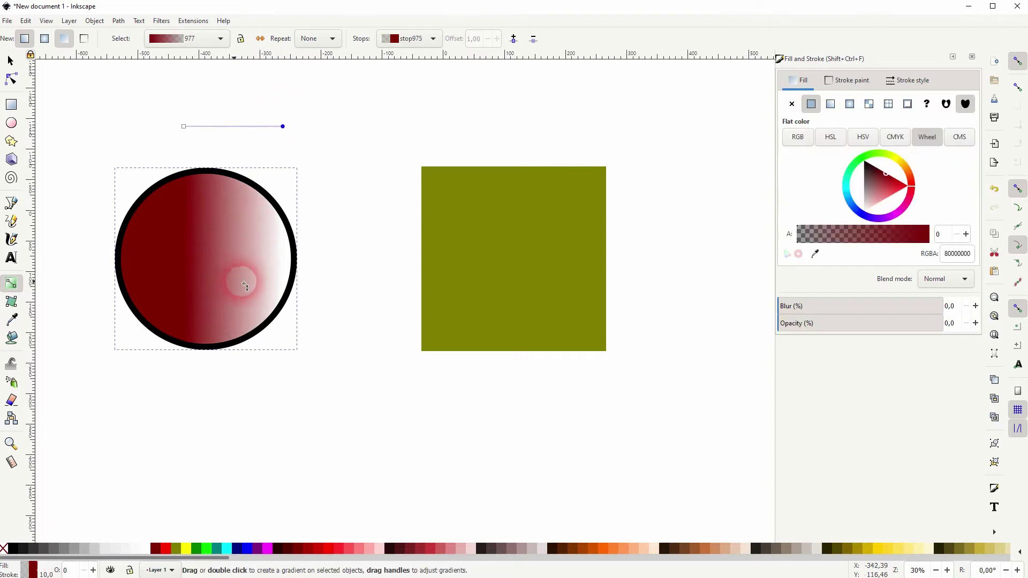
{"action": "left_click_drag", "start_coordinate": [328, 338], "coordinate": [340, 197]}
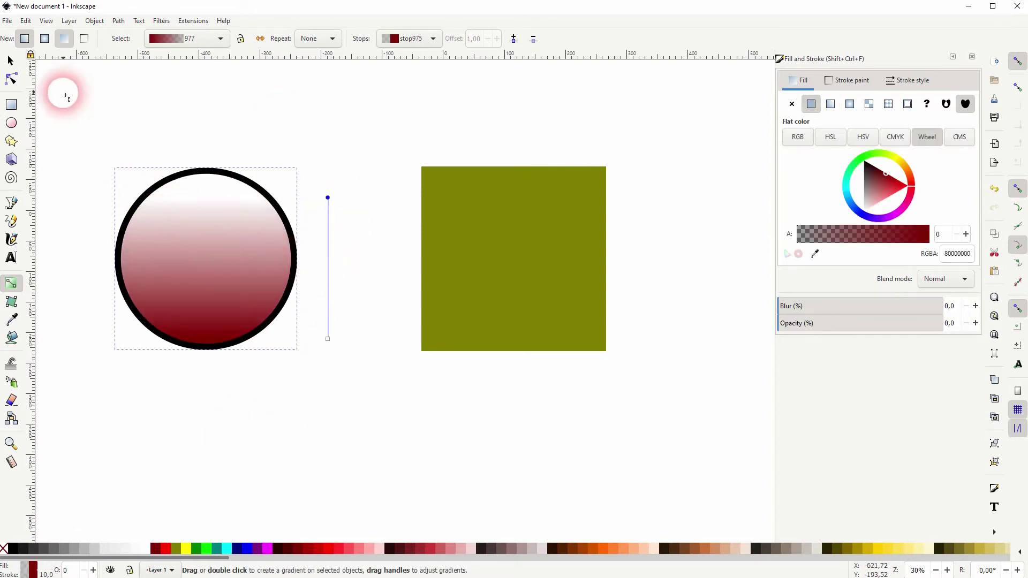
{"action": "left_click", "coordinate": [45, 39]}
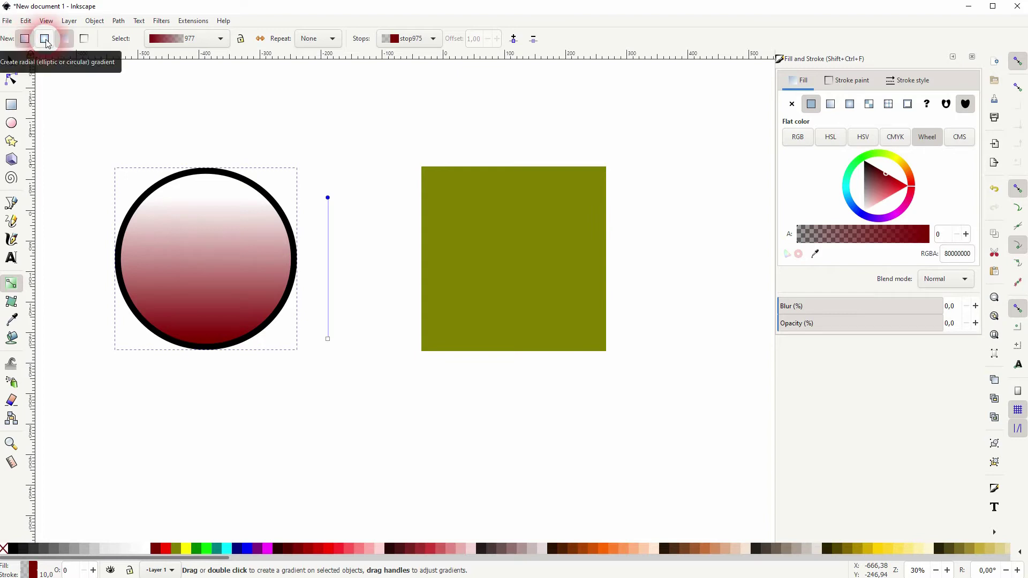
Draw a new radial gradient on the circle and drag its radius handles out to the edge.
{"action": "left_click", "coordinate": [45, 39]}
{"action": "left_click_drag", "start_coordinate": [215, 126], "coordinate": [215, 266]}
{"action": "left_click_drag", "start_coordinate": [209, 174], "coordinate": [144, 222]}
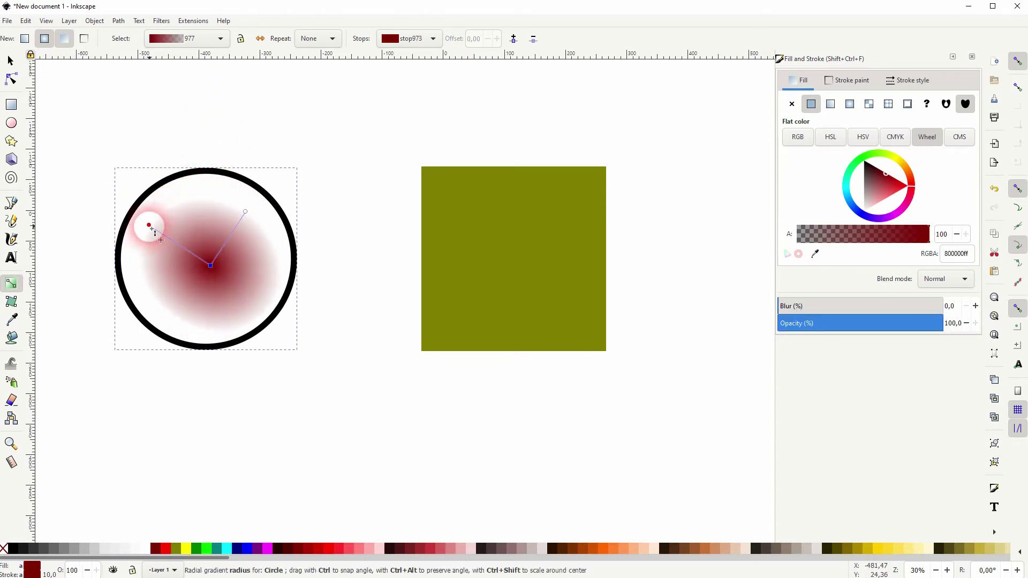
{"action": "left_click", "coordinate": [257, 202]}
{"action": "left_click_drag", "start_coordinate": [257, 201], "coordinate": [307, 223]}
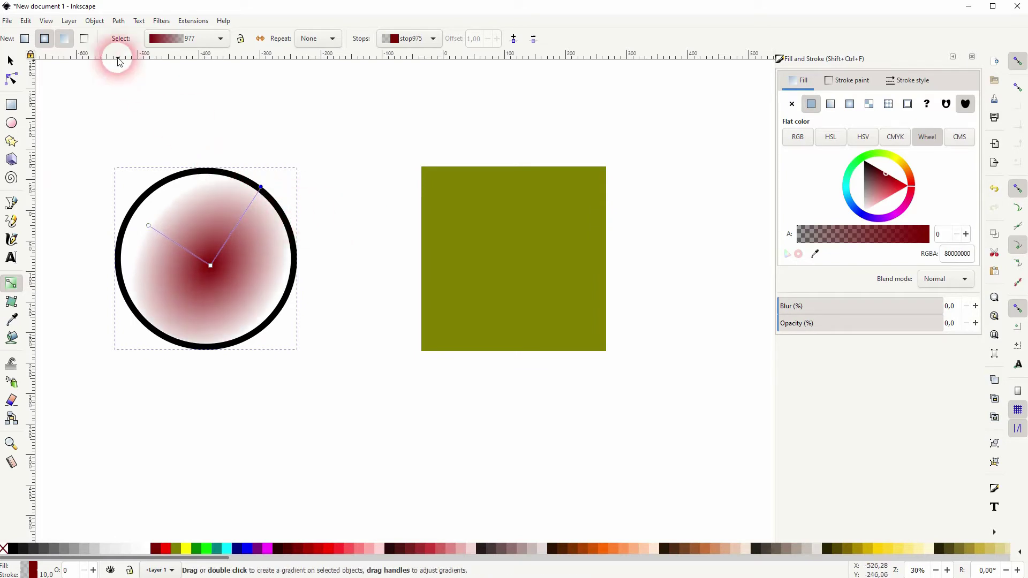
Apply a horizontal linear gradient to the circle's stroke, black on the left to white on the right.
{"action": "left_click", "coordinate": [85, 44]}
{"action": "left_click", "coordinate": [299, 240]}
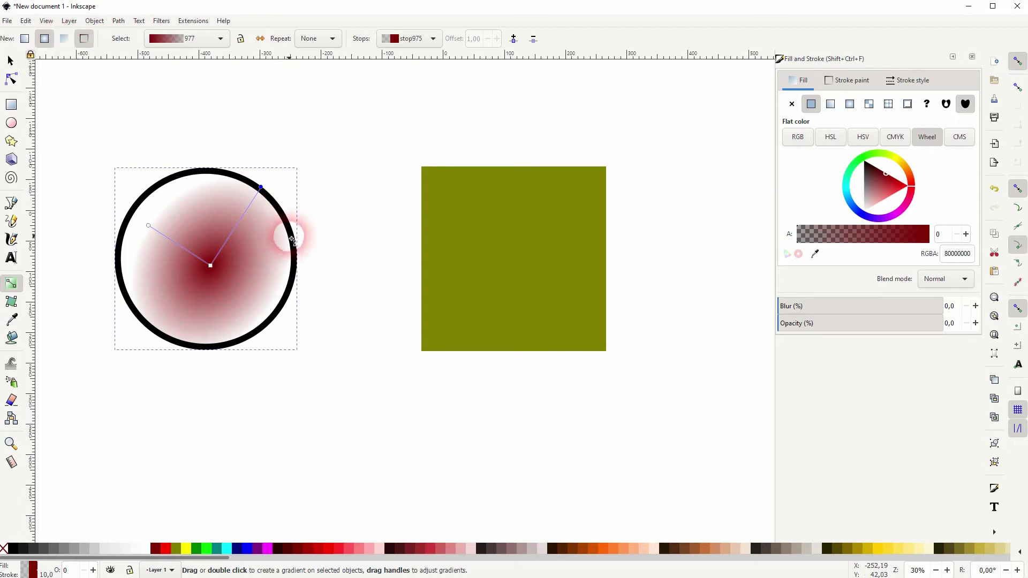
{"action": "left_click", "coordinate": [25, 38]}
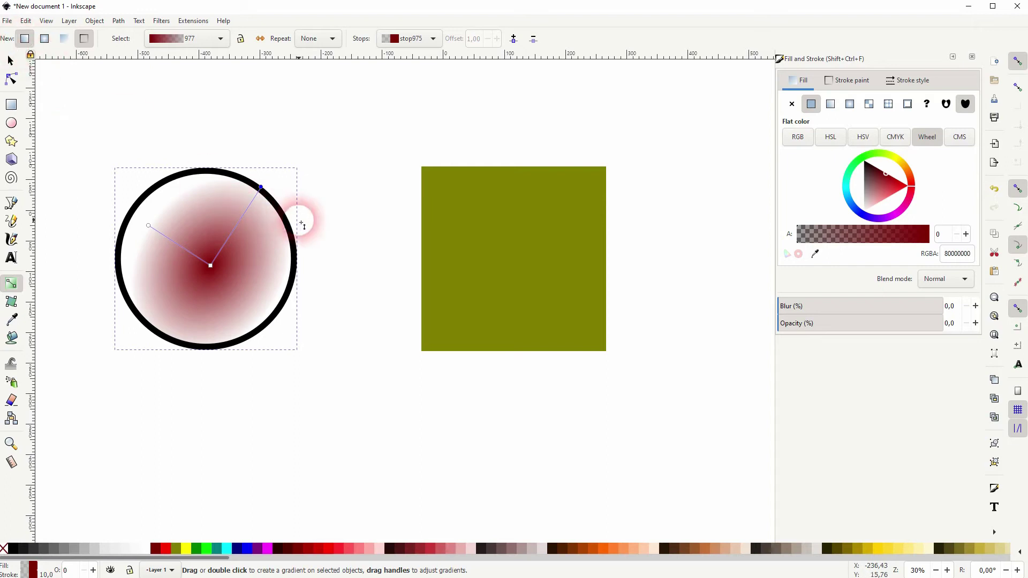
{"action": "mouse_move", "coordinate": [236, 141]}
{"action": "left_mouse_down"}
{"action": "mouse_move", "coordinate": [301, 141]}
{"action": "mouse_move", "coordinate": [83, 141]}
{"action": "left_mouse_up"}
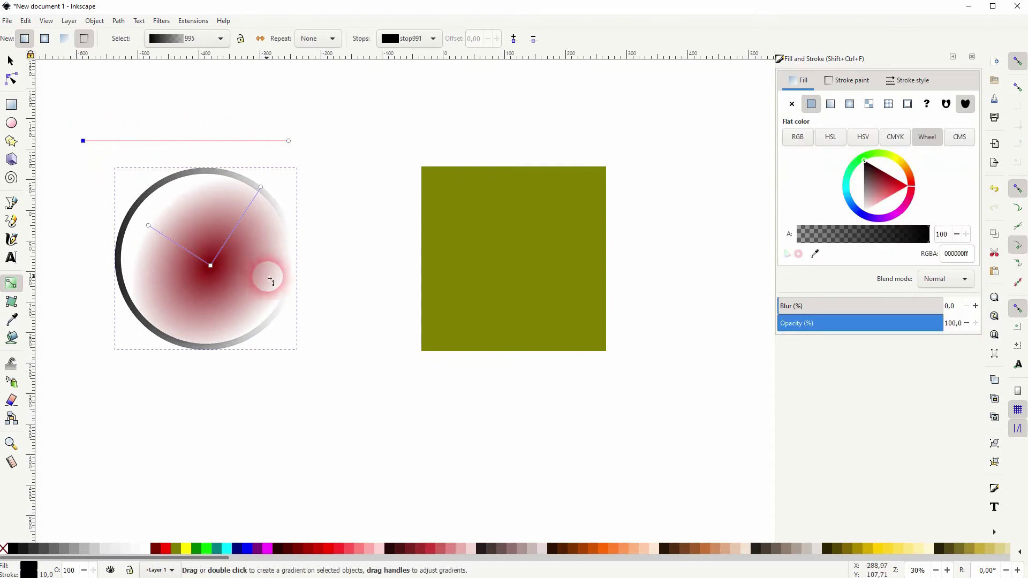
Select the circle and try linear, radial and preset gradient fills on it.
{"action": "left_click", "coordinate": [11, 63]}
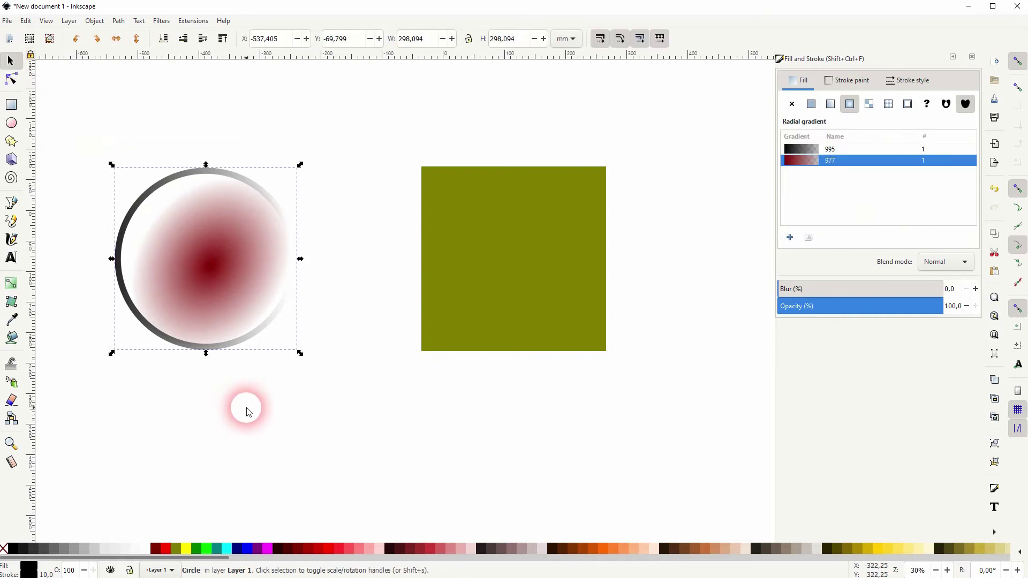
{"action": "left_click", "coordinate": [249, 428]}
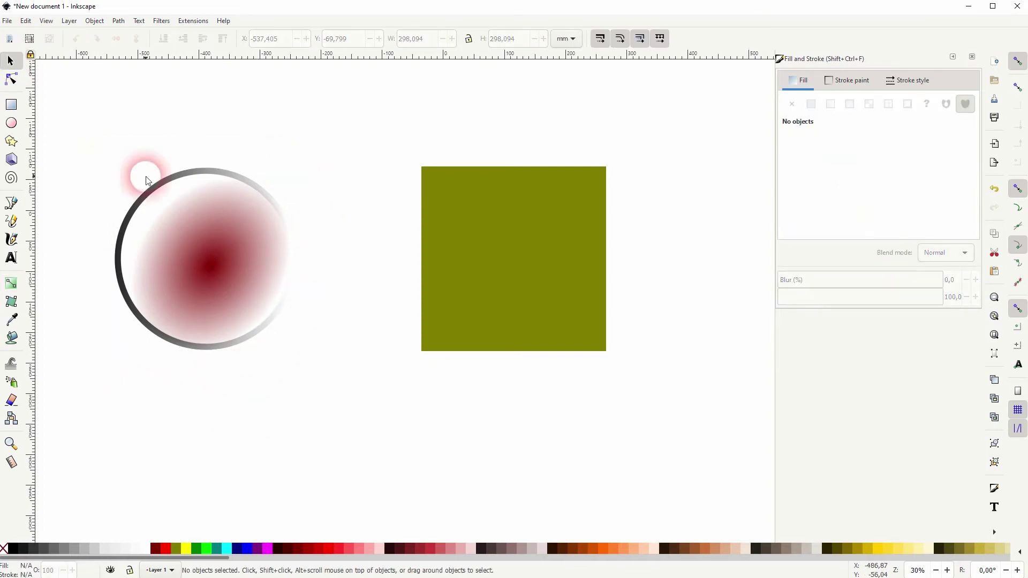
{"action": "left_click_drag", "start_coordinate": [78, 389], "coordinate": [360, 132]}
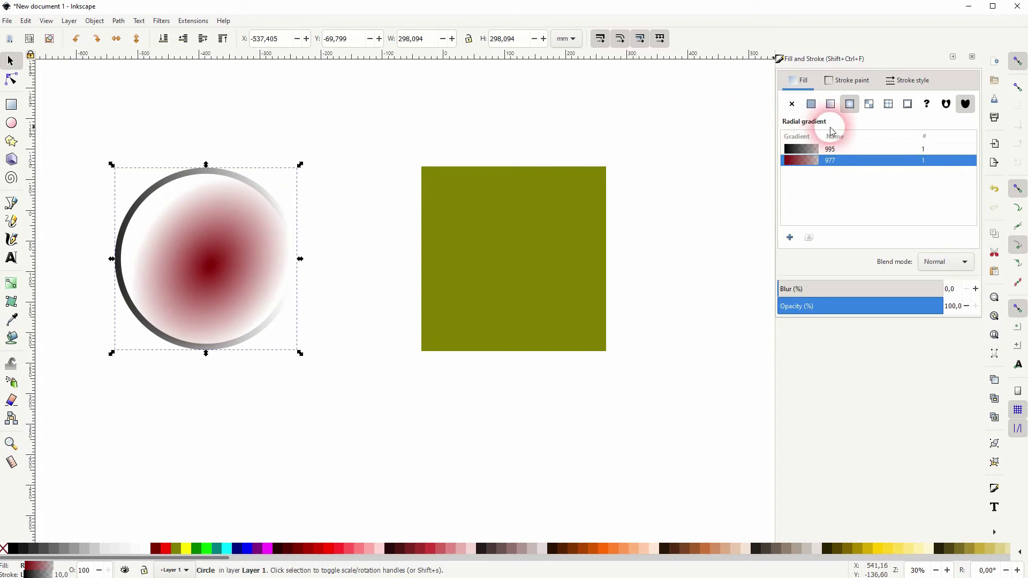
{"action": "left_click", "coordinate": [829, 106]}
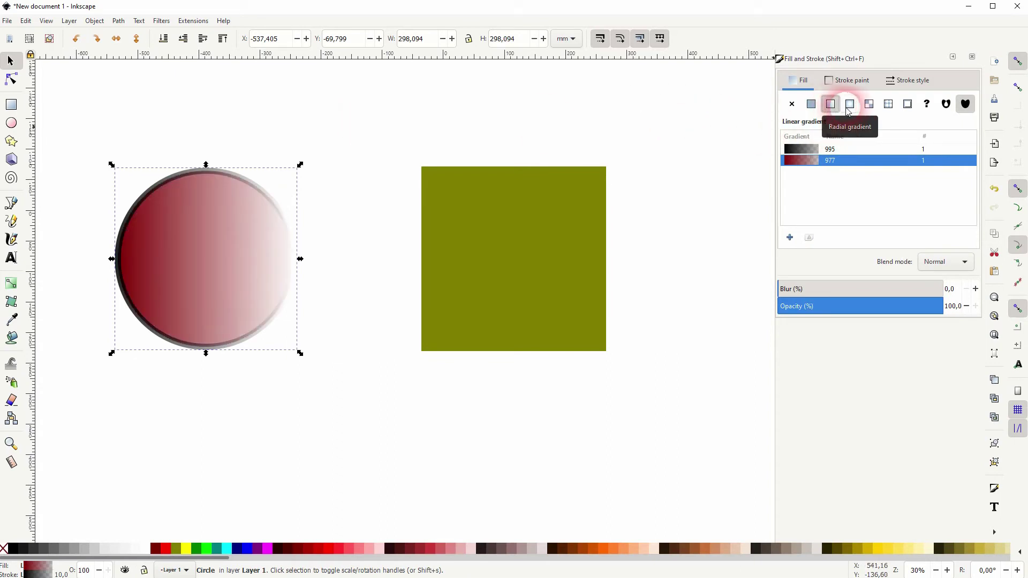
{"action": "left_click", "coordinate": [850, 103]}
{"action": "left_click", "coordinate": [813, 150]}
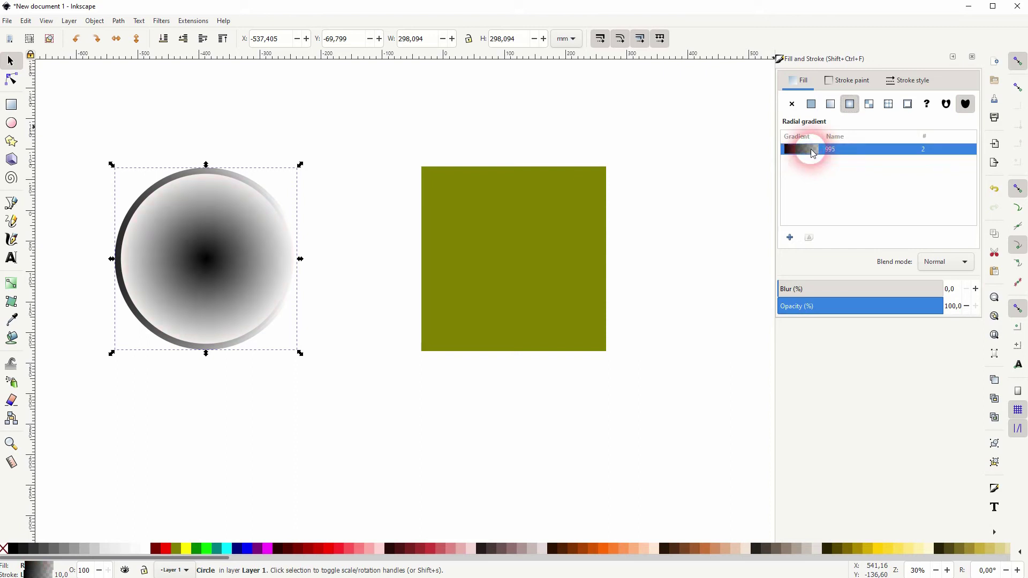
{"action": "left_click", "coordinate": [830, 105]}
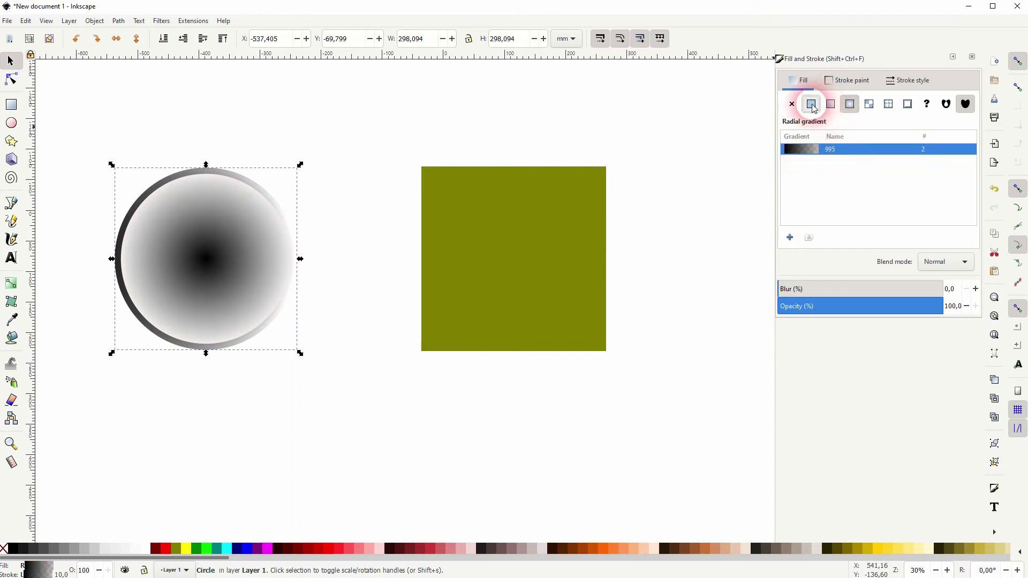
Set the circle's fill to flat red, then turn it into a radial gradient.
{"action": "left_click", "coordinate": [812, 105]}
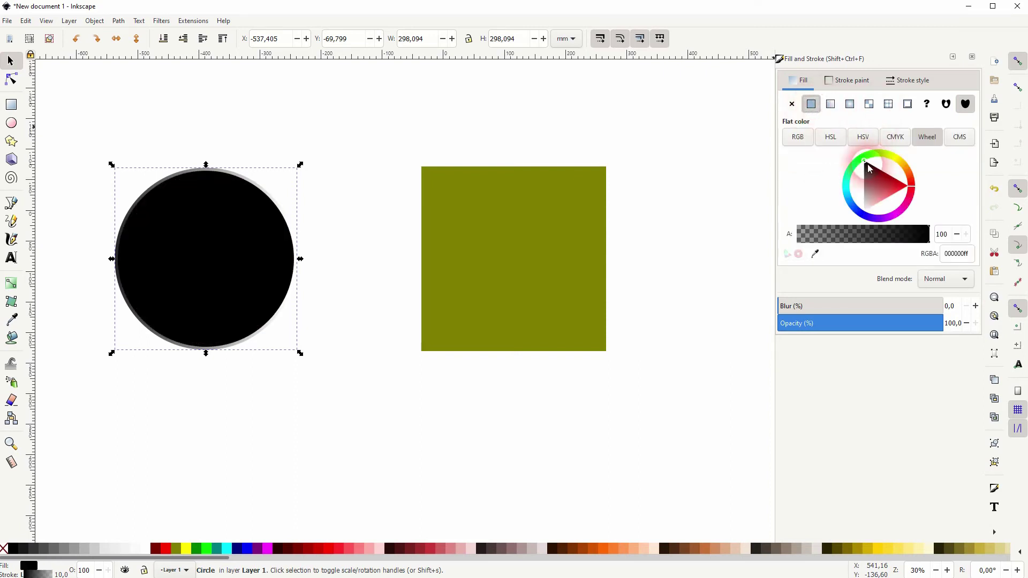
{"action": "left_click_drag", "start_coordinate": [868, 168], "coordinate": [934, 192]}
{"action": "left_click", "coordinate": [849, 105]}
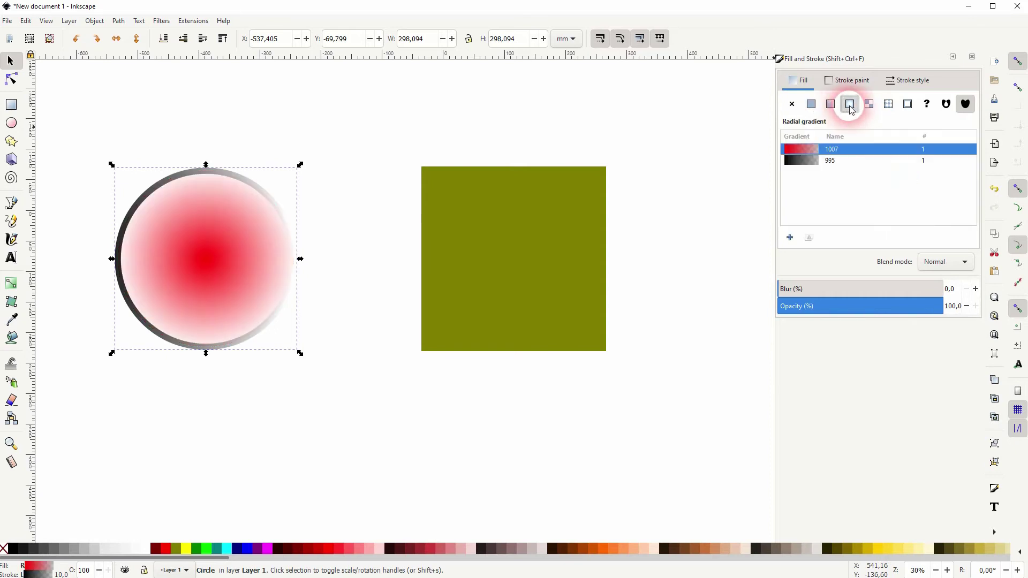
{"action": "left_click", "coordinate": [395, 207]}
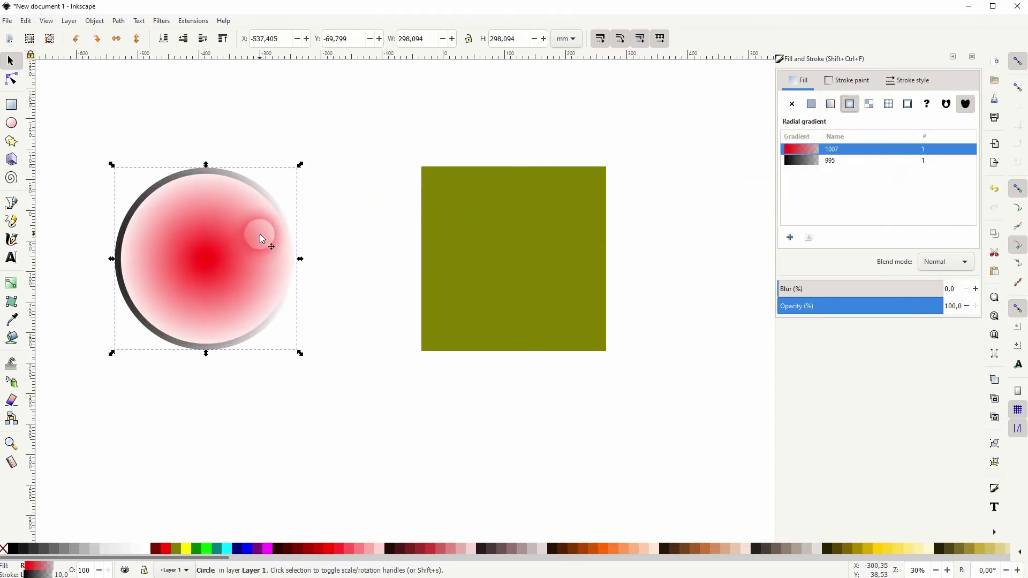
Select the outer stop of the circle's gradient and reverse it with Shift+R, then back.
{"action": "left_click", "coordinate": [10, 283]}
{"action": "left_click", "coordinate": [206, 168]}
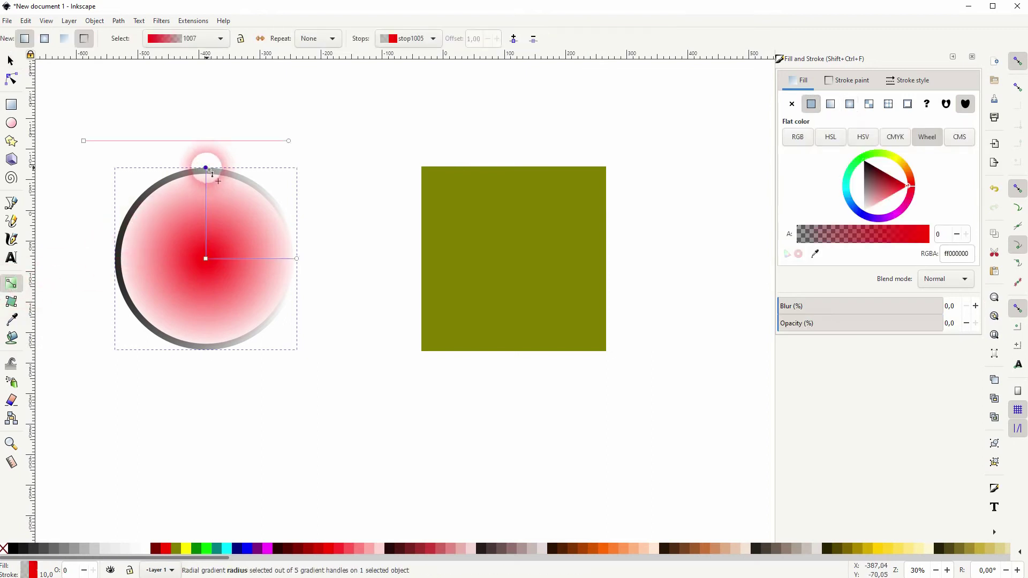
{"action": "key", "text": "ctrl"}
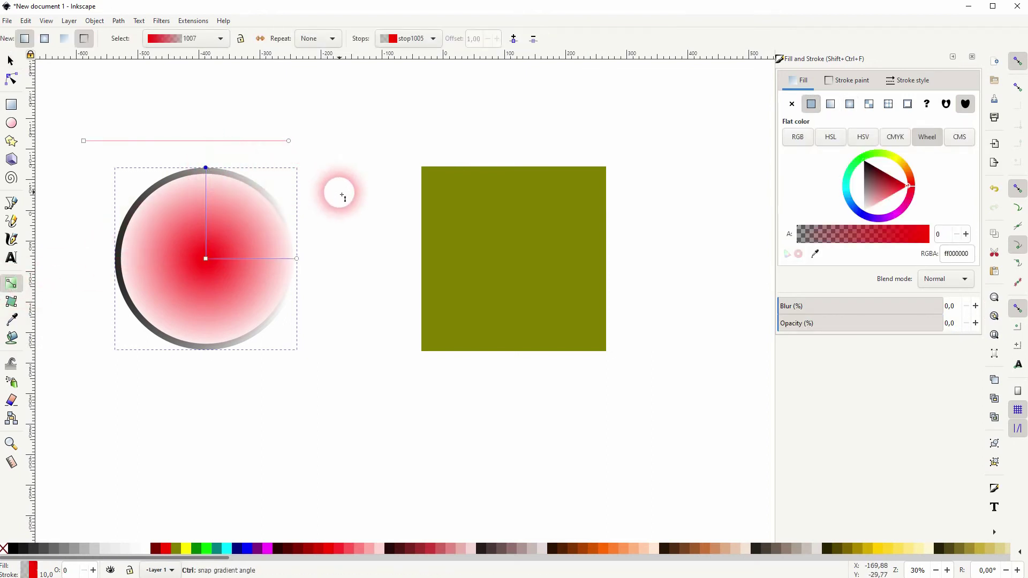
{"action": "key", "text": "ctrl+r"}
{"action": "key", "text": "ctrl+r"}
{"action": "key", "text": "shift+r"}
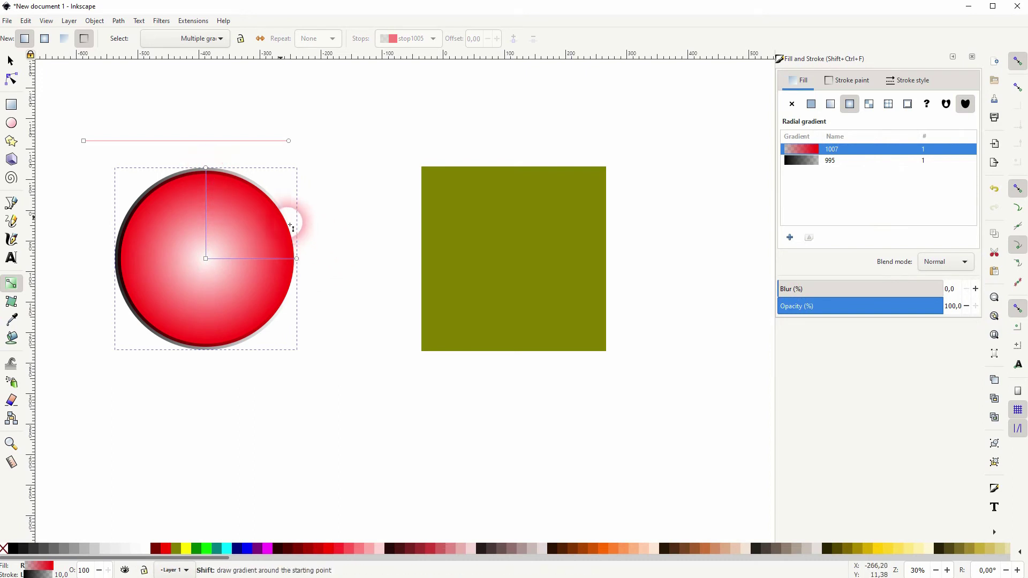
{"action": "key", "text": "shift+r"}
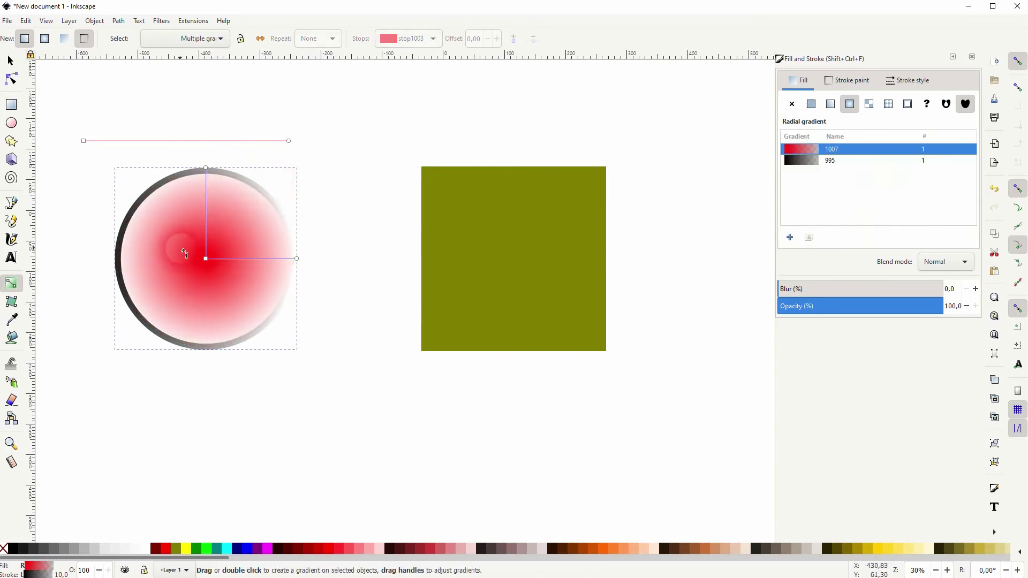
Toggle the gradient reversal again until the centre is white and the edge red.
{"action": "left_click", "coordinate": [206, 169]}
{"action": "key", "text": "shift+r"}
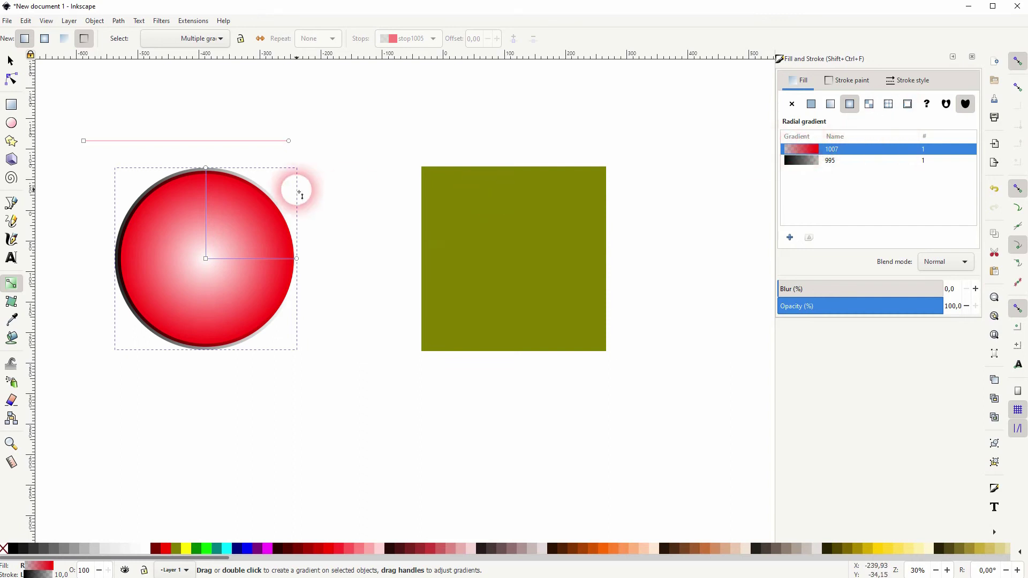
{"action": "left_click", "coordinate": [206, 168]}
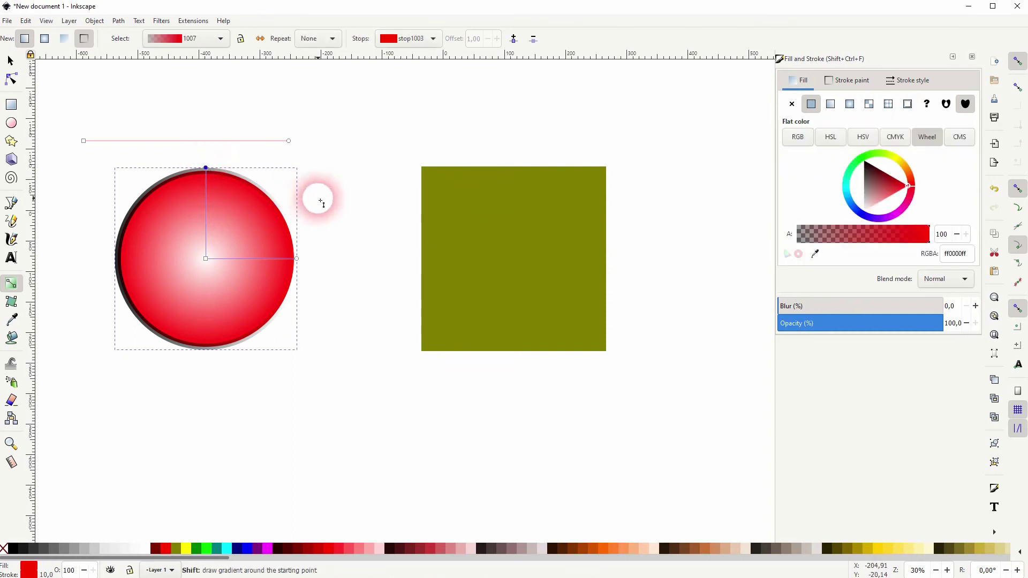
{"action": "key", "text": "shift+r"}
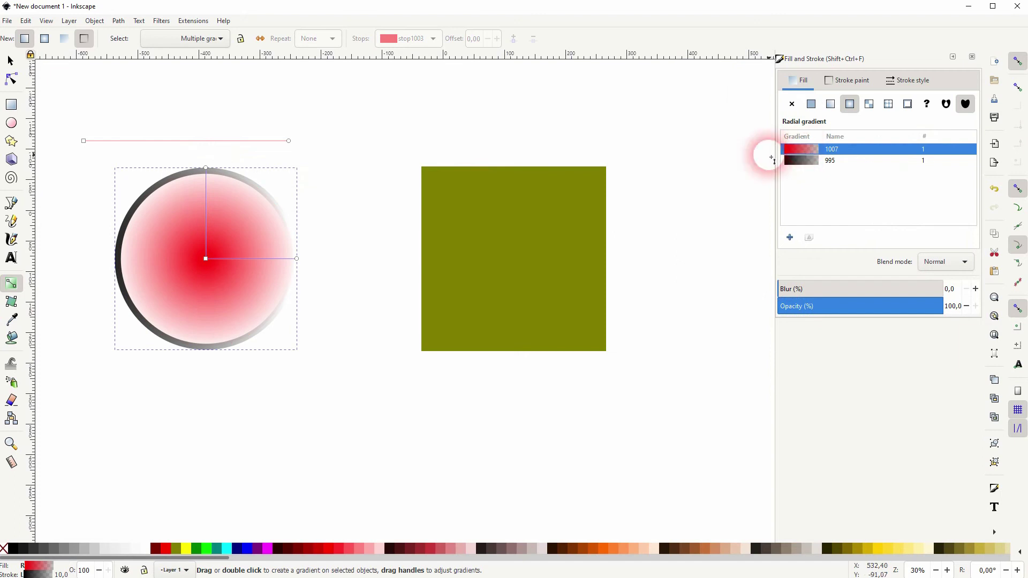
{"action": "key", "text": "shift+r"}
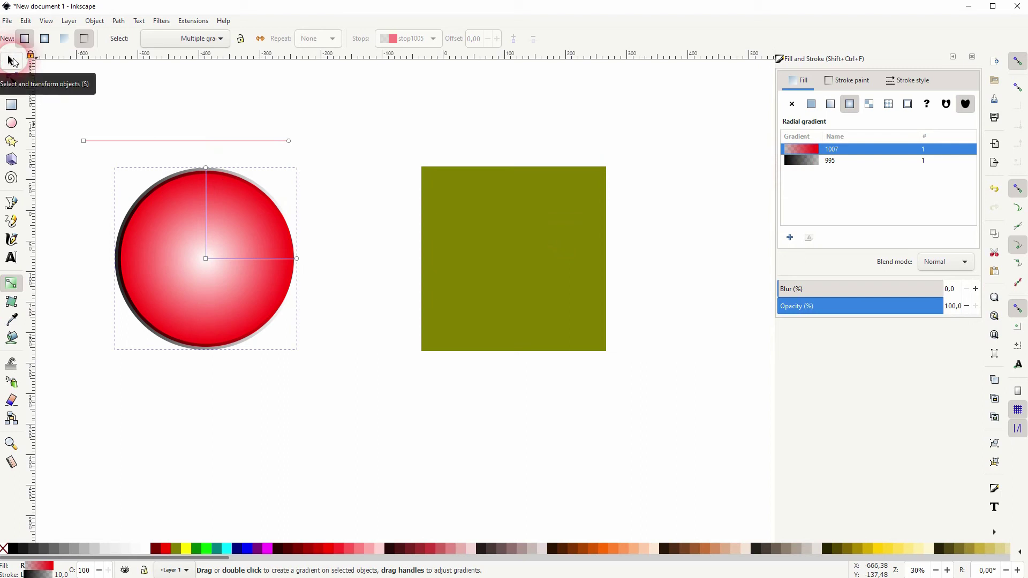
Select the stroke gradient's end stop and reverse the outline gradient with Shift+R.
{"action": "left_click", "coordinate": [851, 83]}
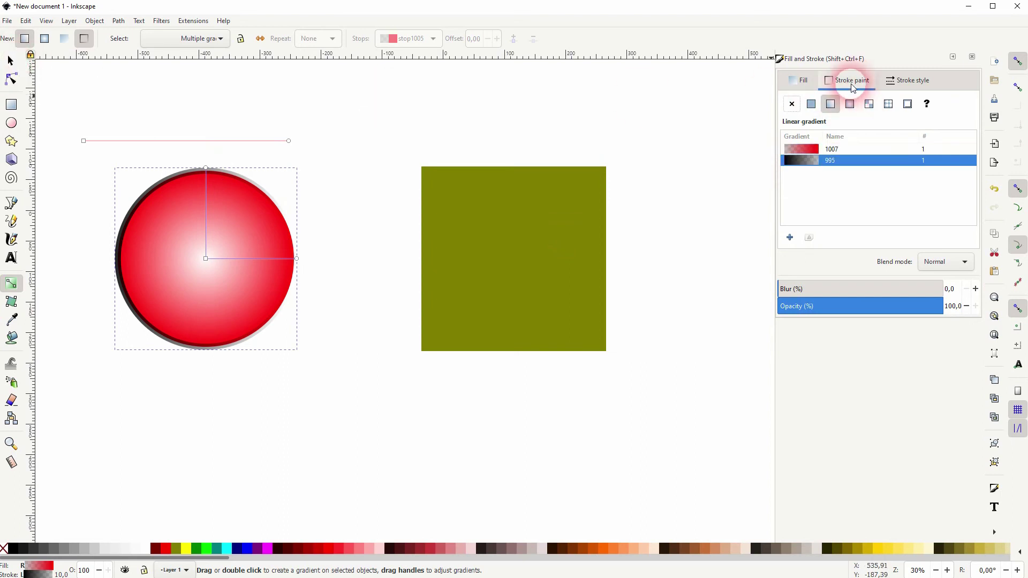
{"action": "left_click", "coordinate": [289, 141]}
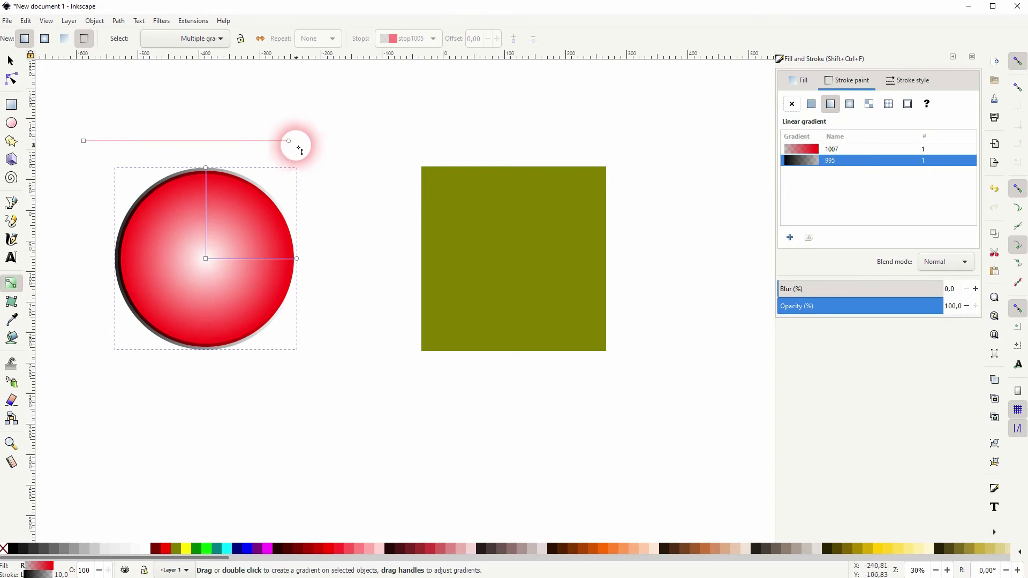
{"action": "left_click", "coordinate": [289, 141]}
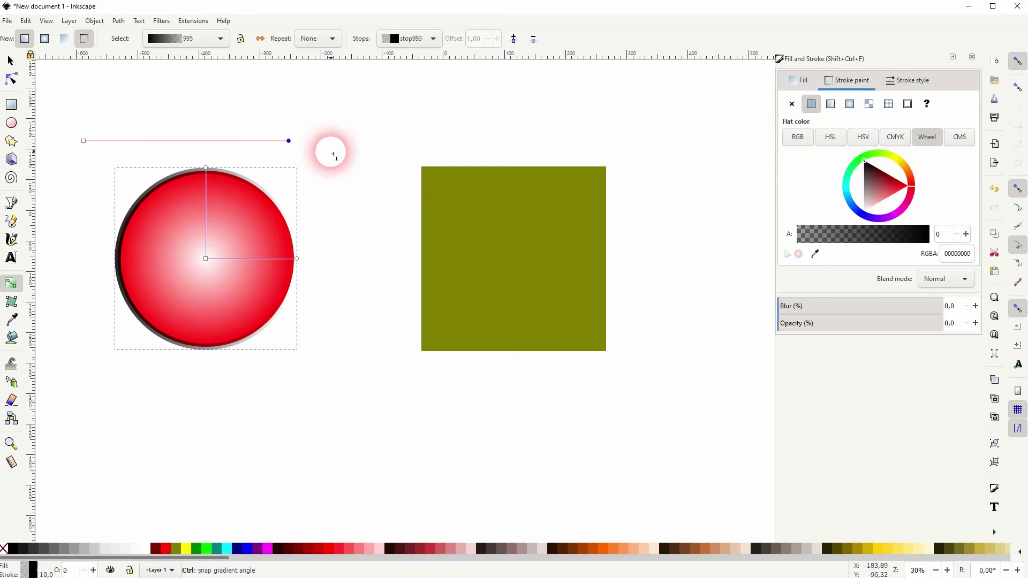
{"action": "left_click", "coordinate": [327, 156]}
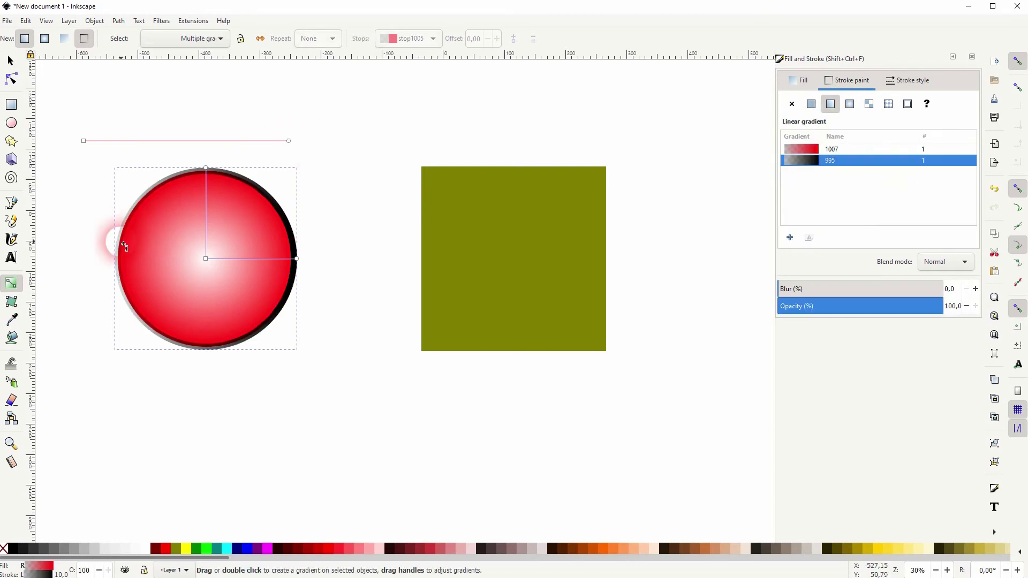
{"action": "left_click", "coordinate": [289, 141]}
{"action": "key", "text": "shift+r"}
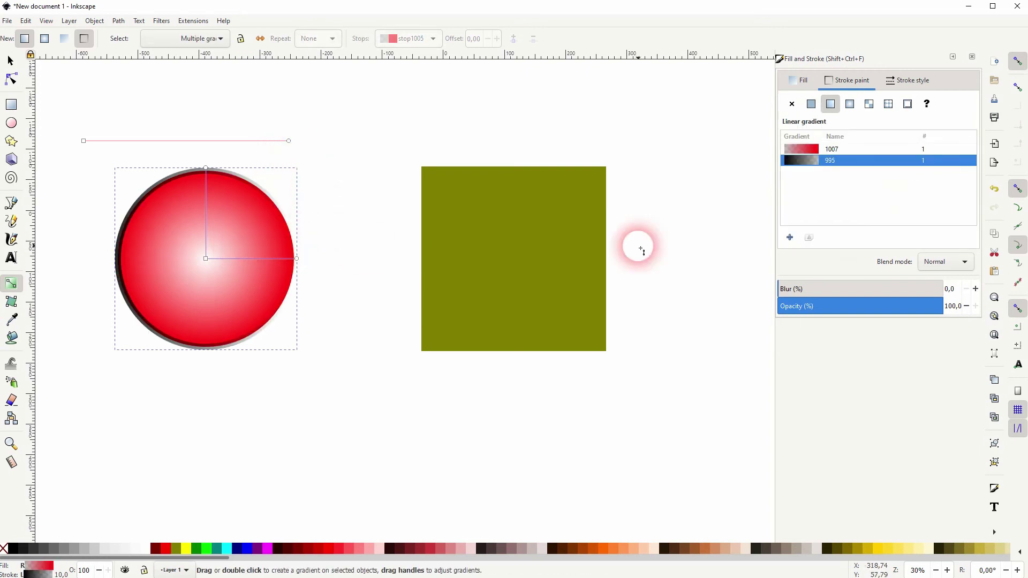
Make the circle's outline flat black and deselect the circle.
{"action": "left_click", "coordinate": [811, 103]}
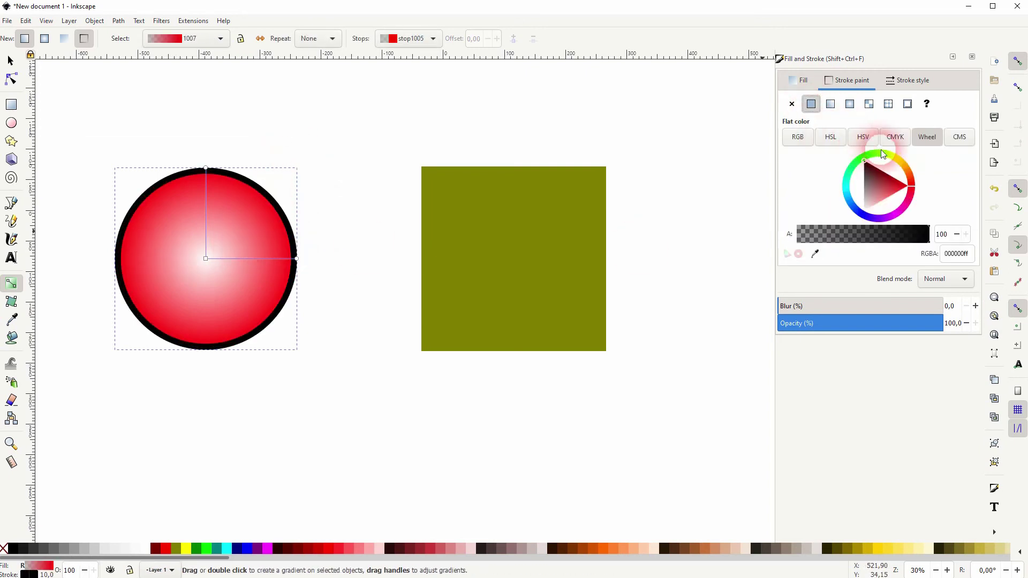
{"action": "left_click", "coordinate": [799, 80]}
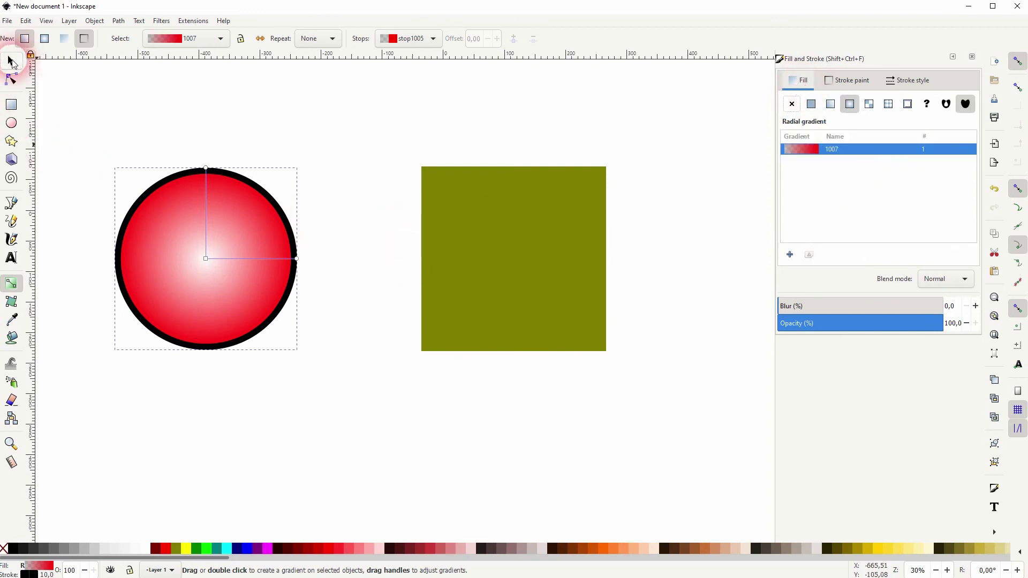
{"action": "left_click", "coordinate": [12, 62]}
{"action": "left_click", "coordinate": [333, 373]}
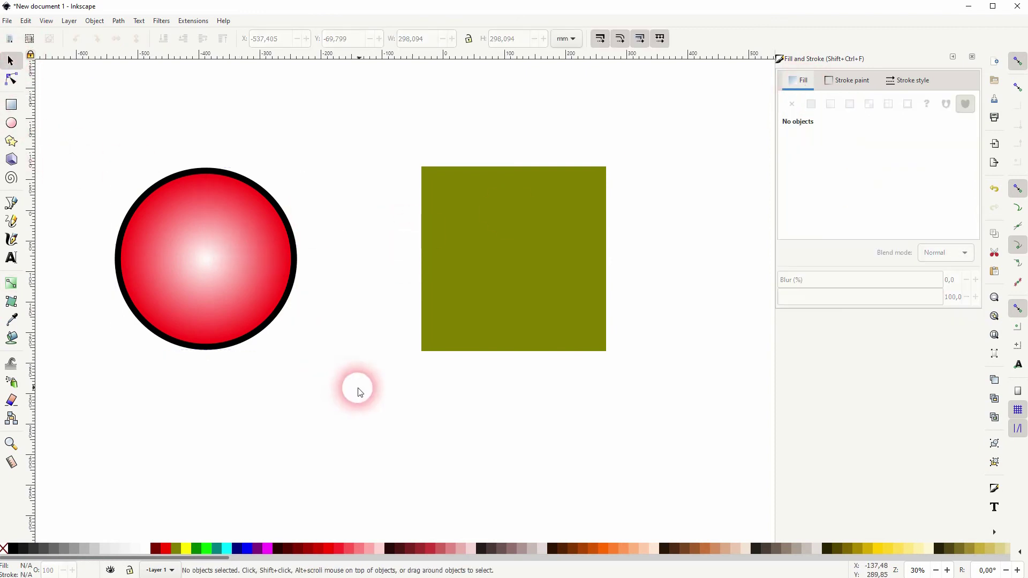
Select the olive square and give it an olive-to-white linear gradient fill.
{"action": "left_click", "coordinate": [534, 270]}
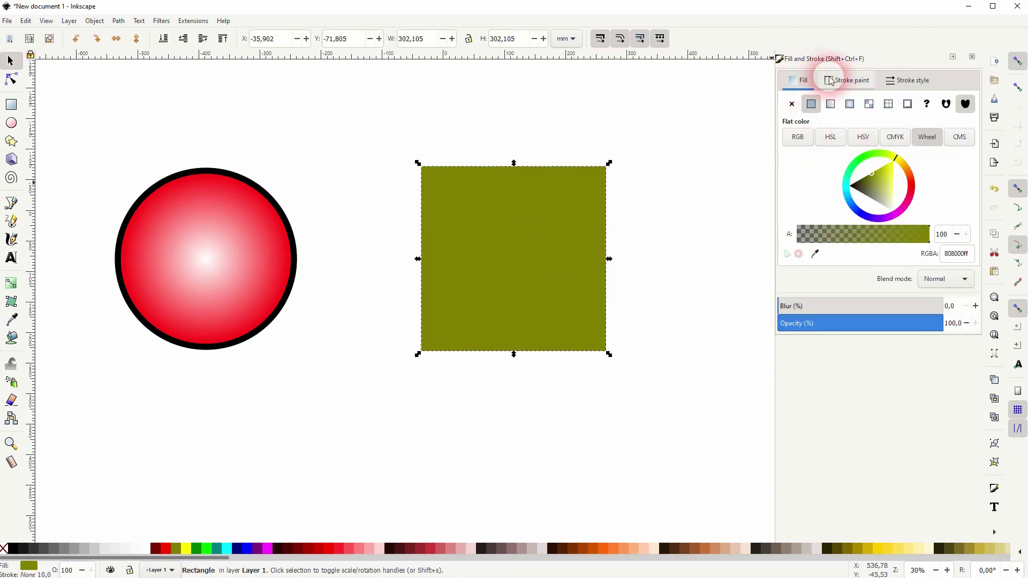
{"action": "left_click", "coordinate": [830, 104]}
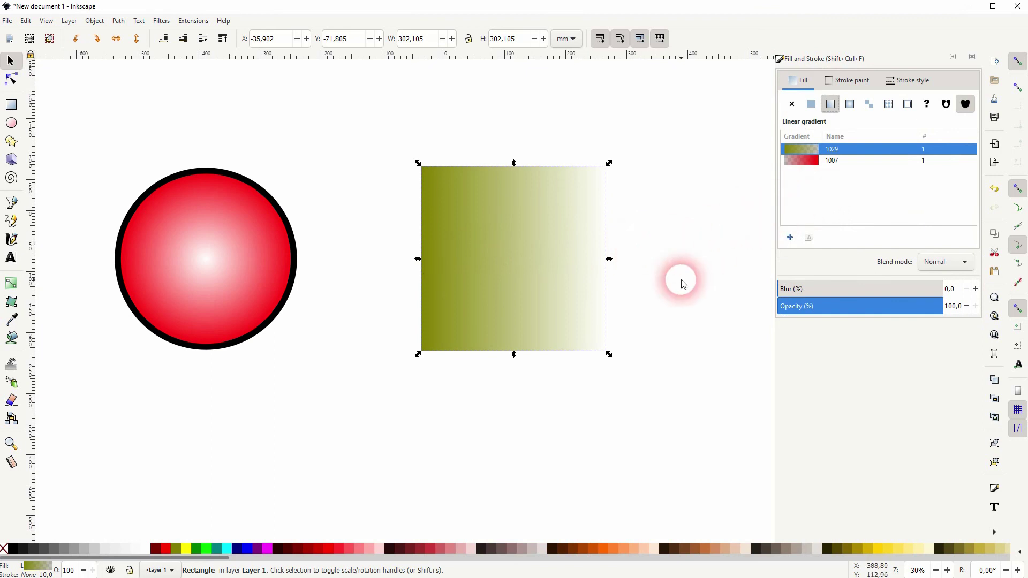
Recolour the square's gradient stops dark red and green, then drag the end stop past the right edge.
{"action": "left_click", "coordinate": [12, 283]}
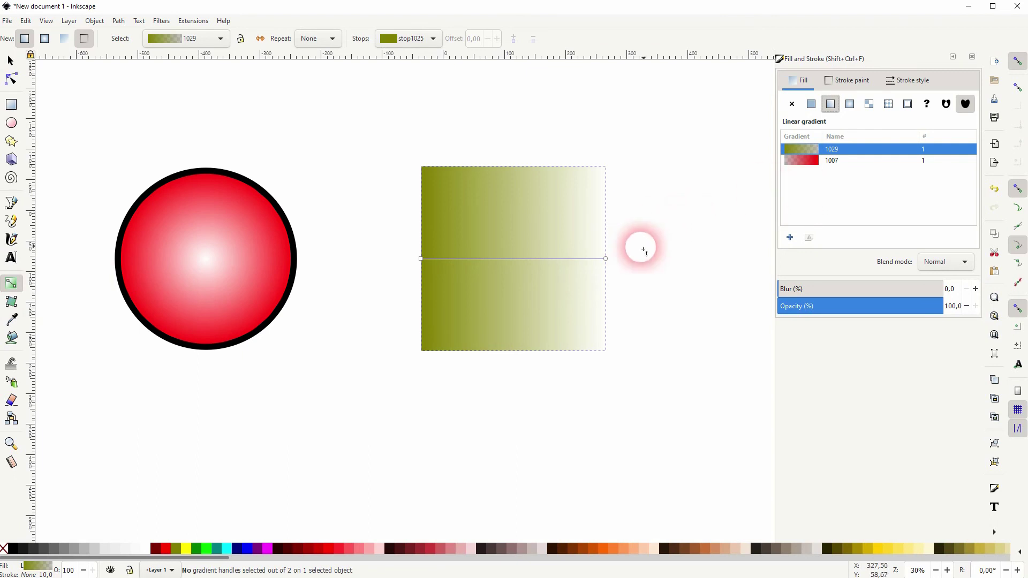
{"action": "left_click", "coordinate": [422, 259]}
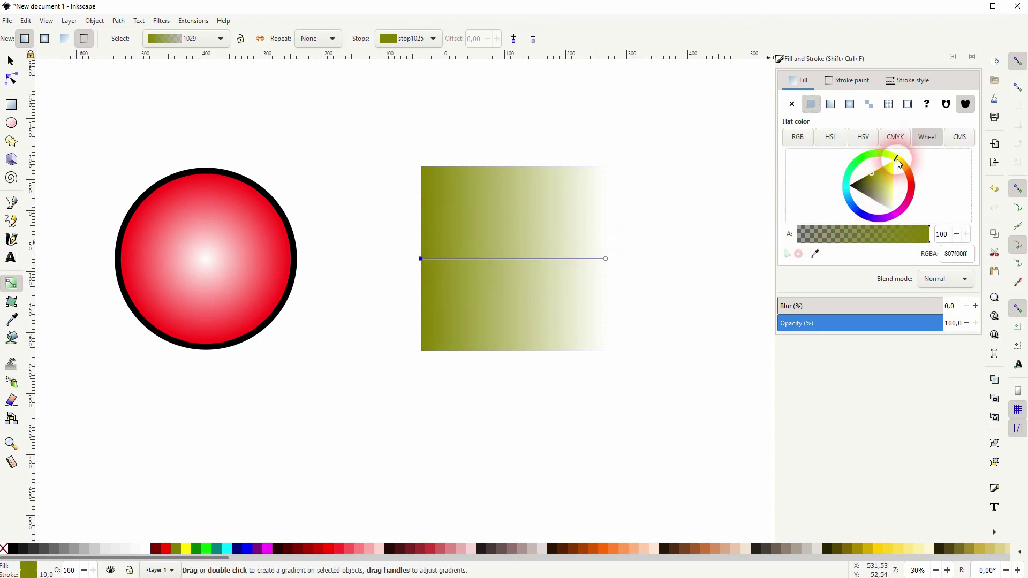
{"action": "left_click_drag", "start_coordinate": [892, 162], "coordinate": [921, 198]}
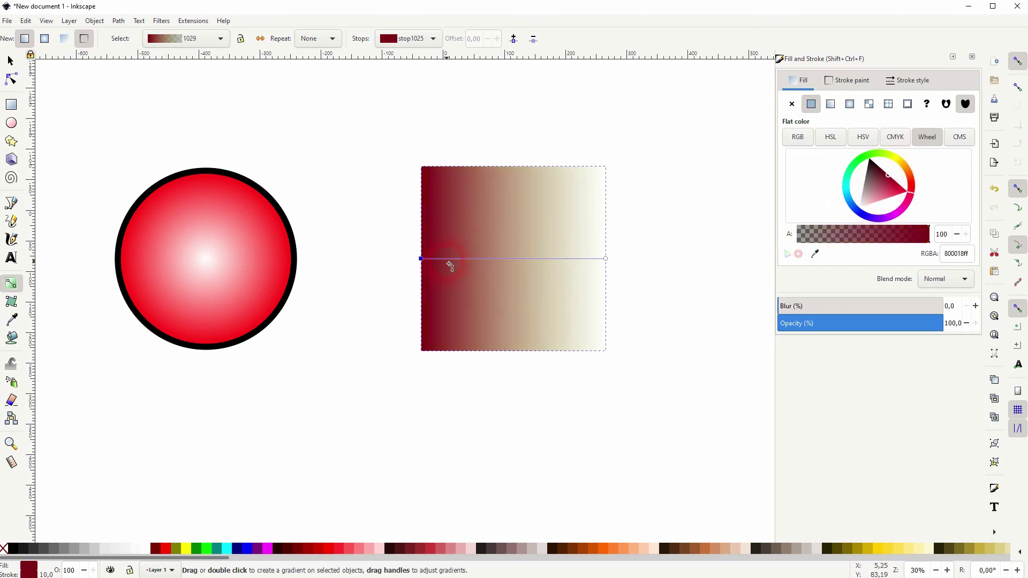
{"action": "left_click", "coordinate": [605, 259]}
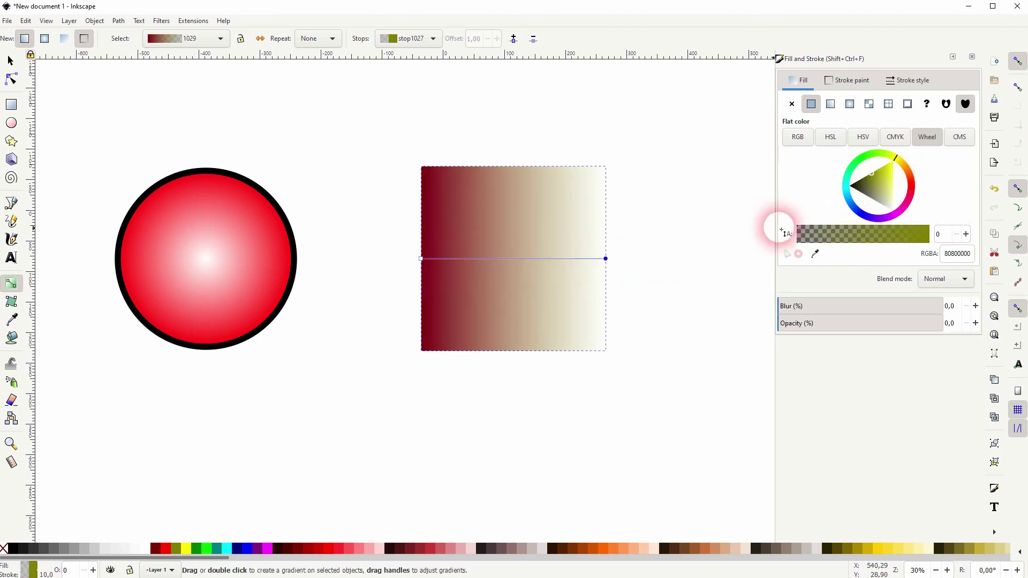
{"action": "mouse_move", "coordinate": [874, 173]}
{"action": "left_mouse_down"}
{"action": "mouse_move", "coordinate": [916, 155]}
{"action": "mouse_move", "coordinate": [860, 156]}
{"action": "mouse_move", "coordinate": [852, 167]}
{"action": "left_mouse_up"}
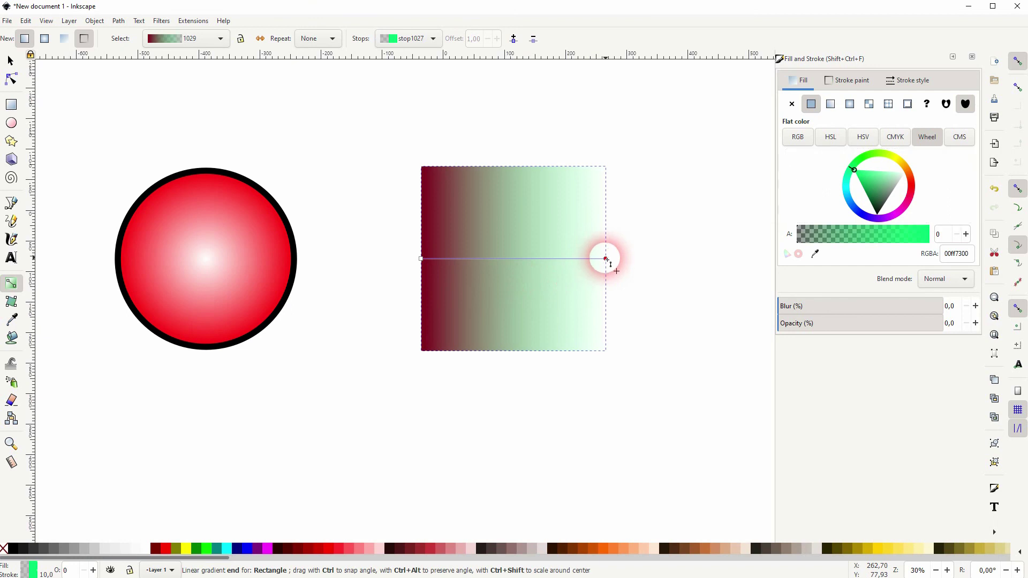
{"action": "left_click_drag", "start_coordinate": [606, 259], "coordinate": [741, 259]}
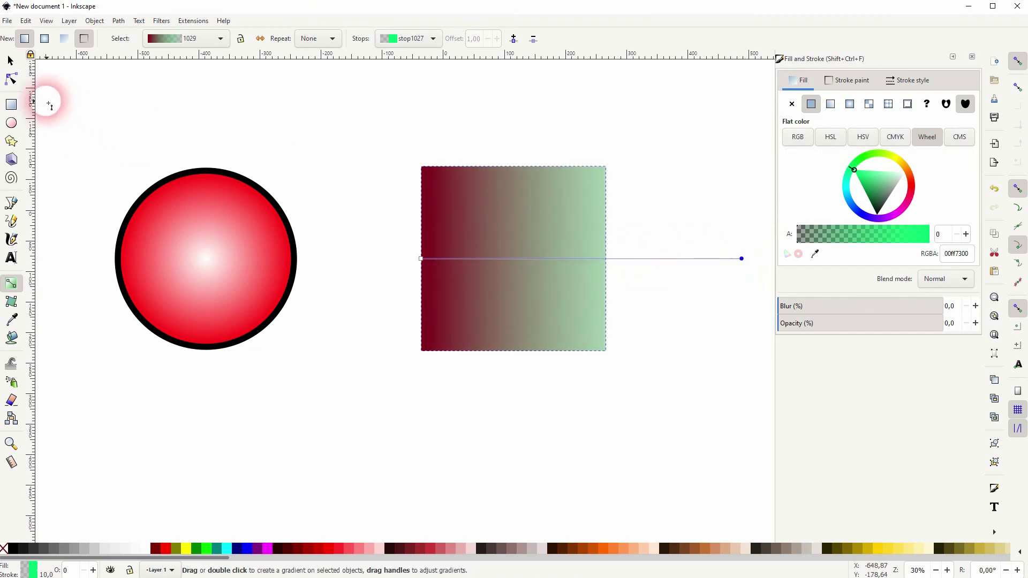
{"action": "left_click", "coordinate": [10, 63]}
{"action": "left_click", "coordinate": [384, 353]}
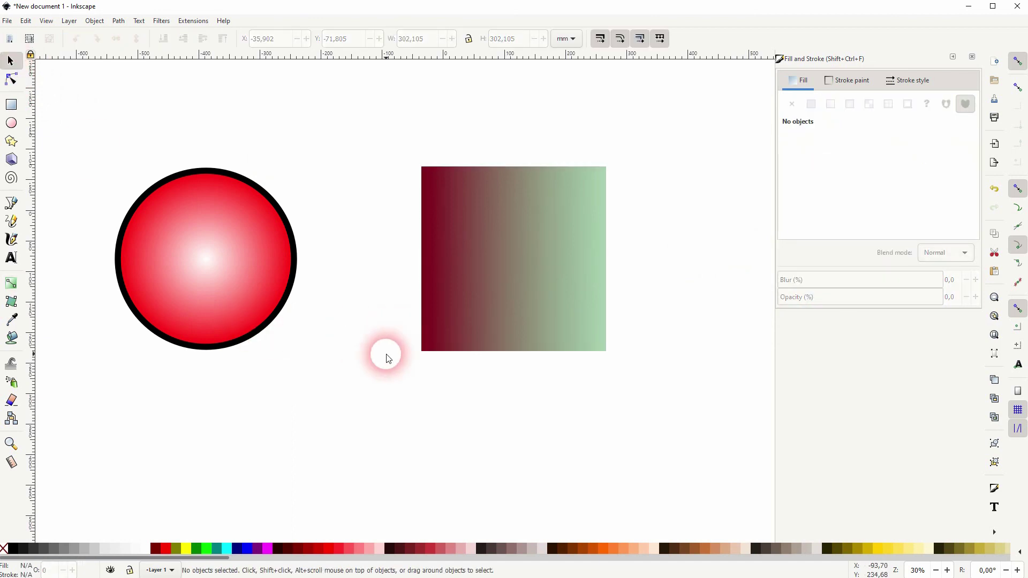